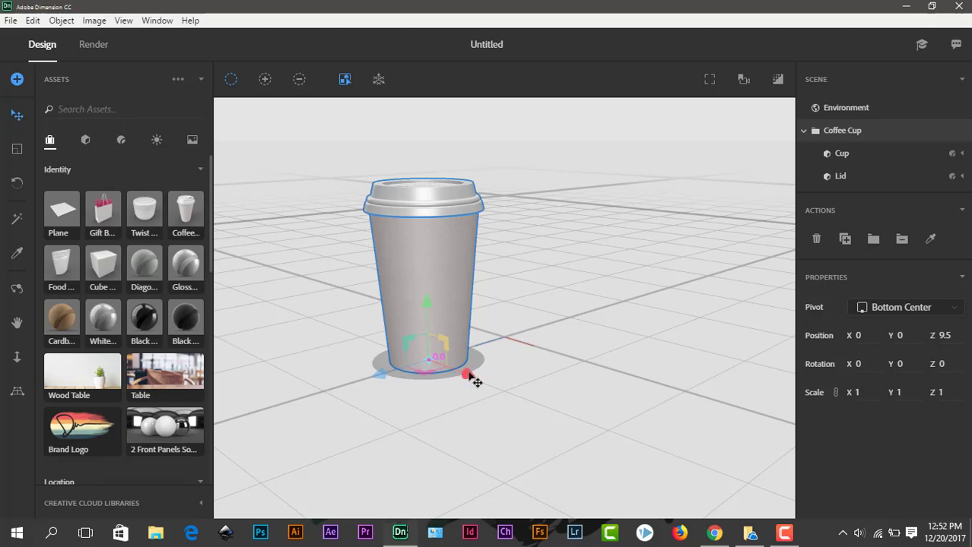
Step: Move the coffee cup forward along the ground plane to about X 11, Z 14.7
drag(472, 376, 608, 419)
drag(467, 428, 422, 419)
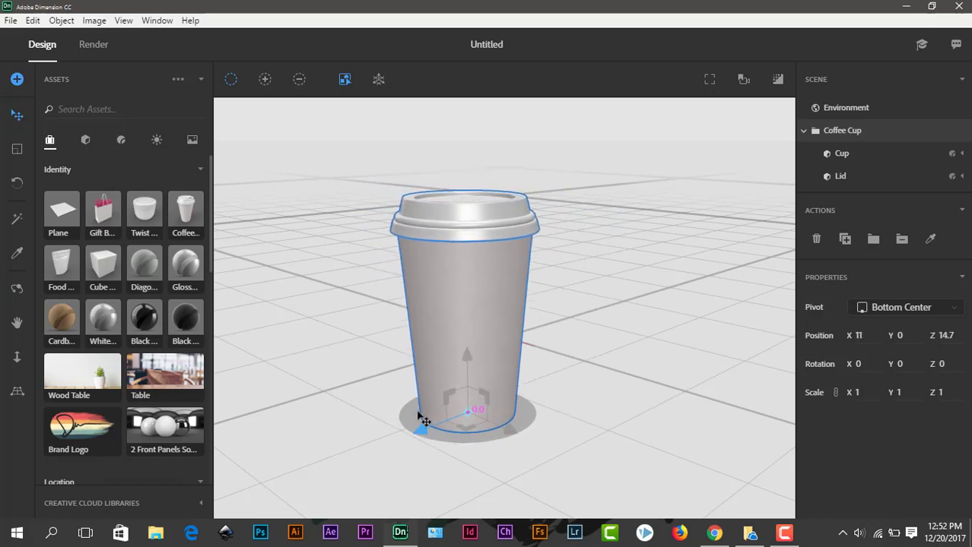
Step: Apply the Green Plastic material to the Cup part of the coffee cup
click(842, 155)
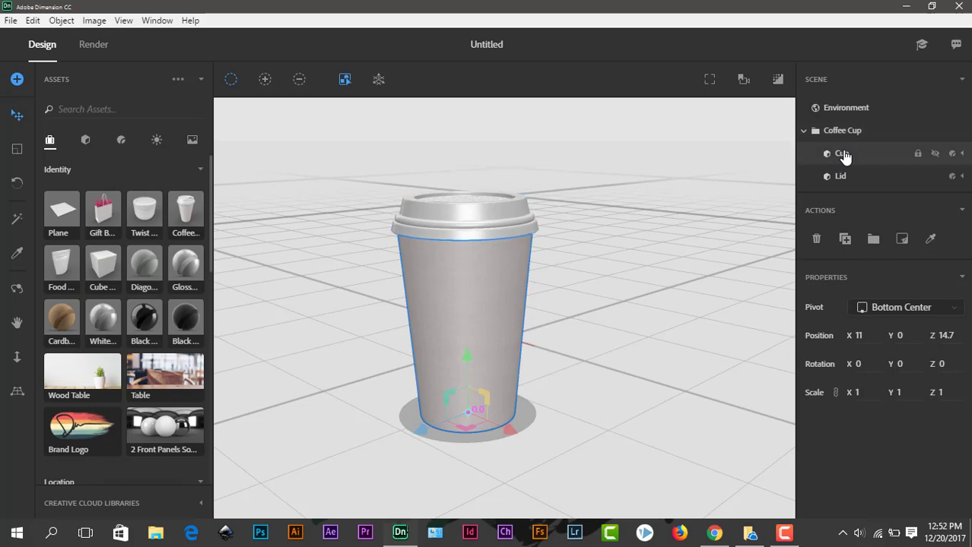
click(121, 142)
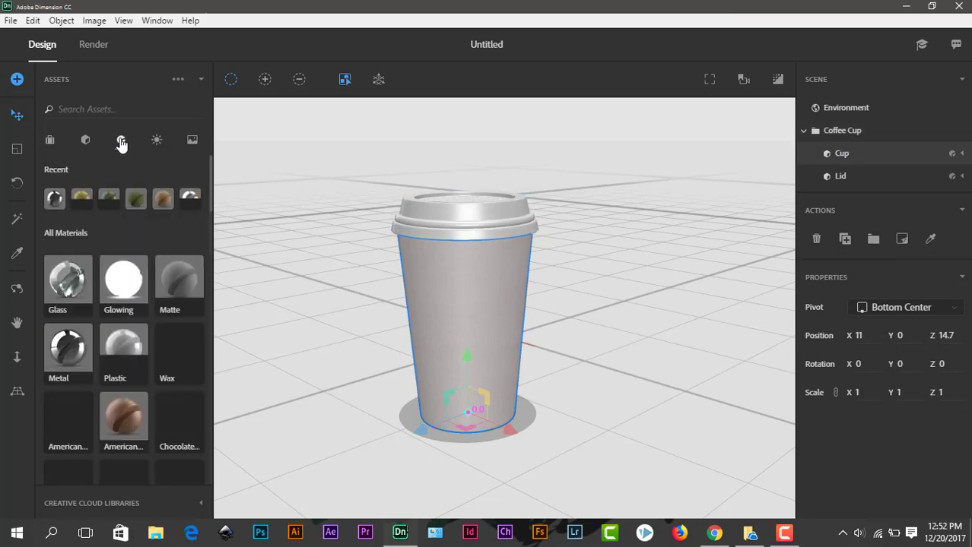
drag(211, 182, 236, 248)
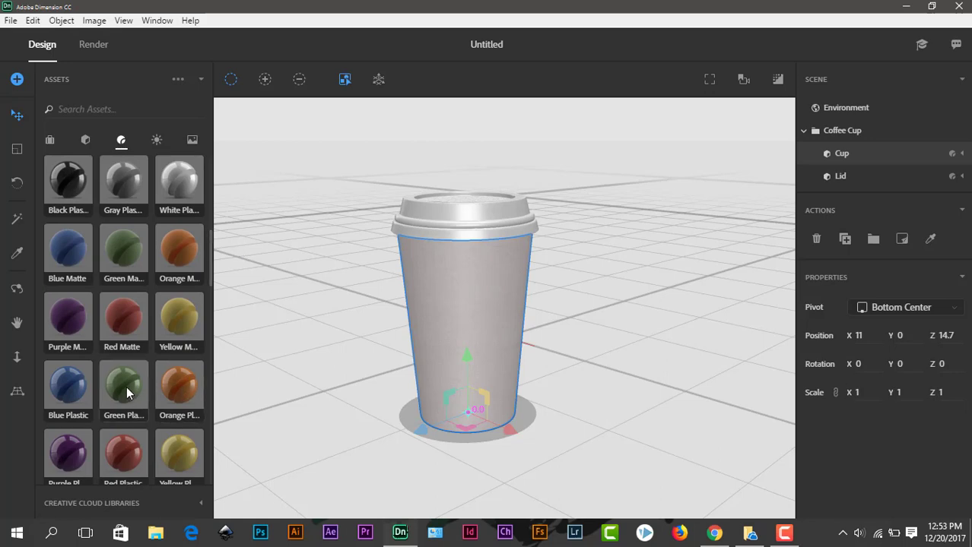
drag(126, 386, 455, 313)
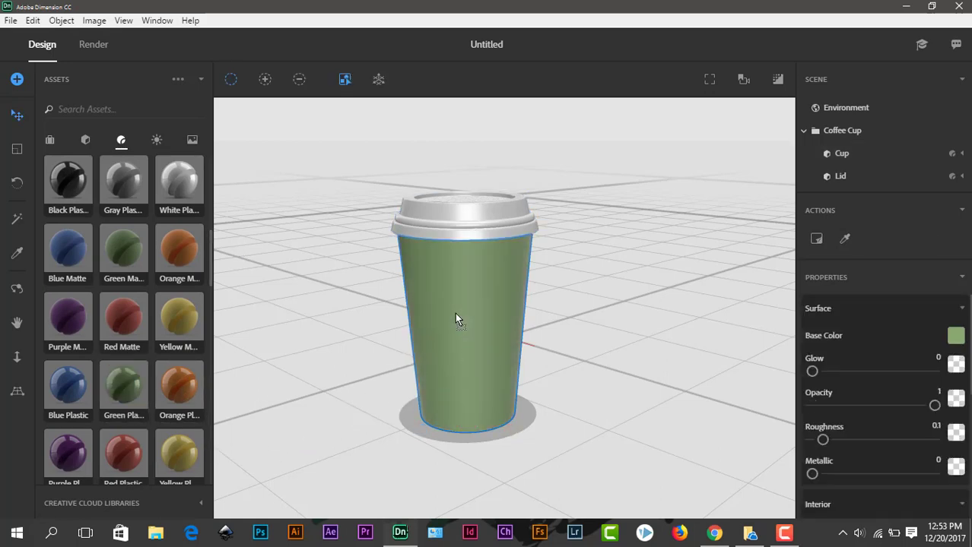
Step: Apply the Yellow Plastic material to the Lid part of the coffee cup
click(467, 212)
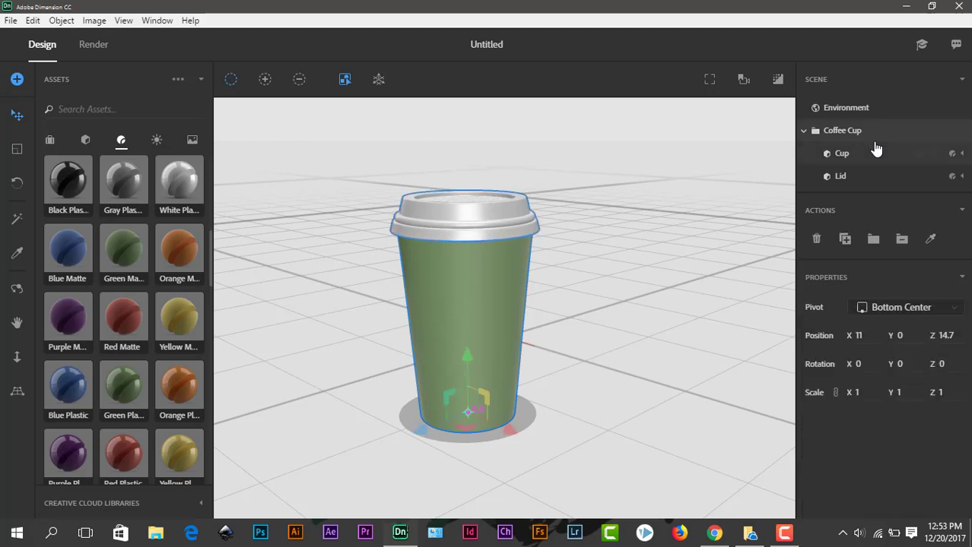
click(835, 177)
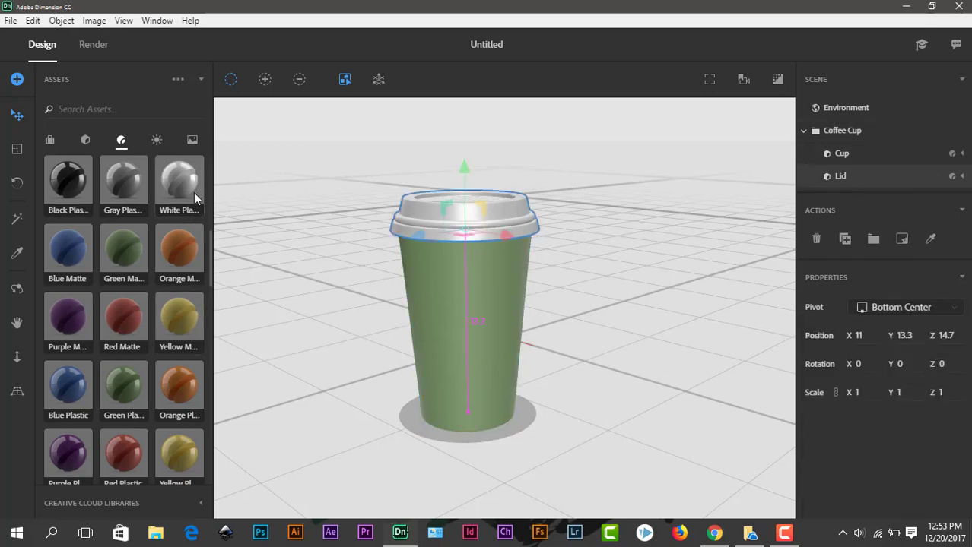
drag(180, 181, 443, 209)
drag(179, 318, 432, 215)
drag(194, 442, 451, 204)
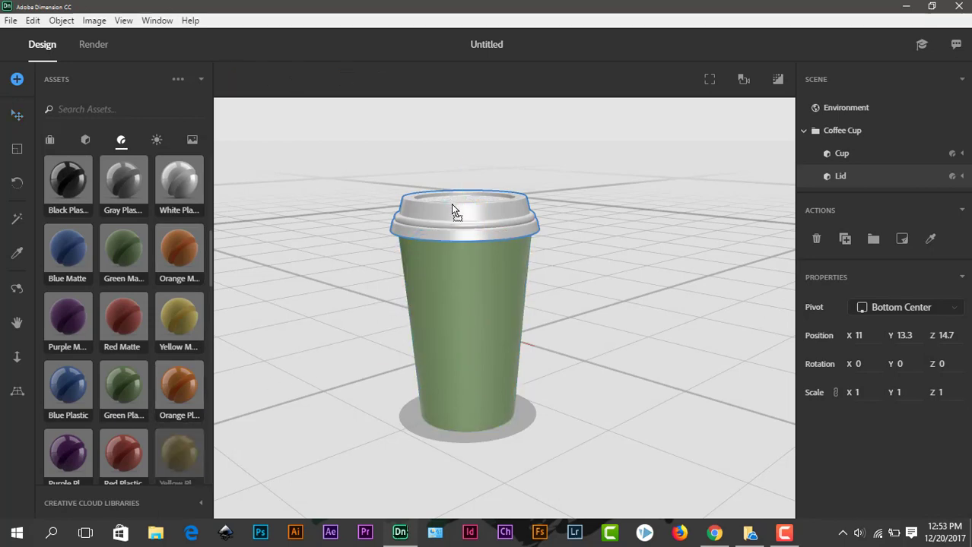
click(476, 276)
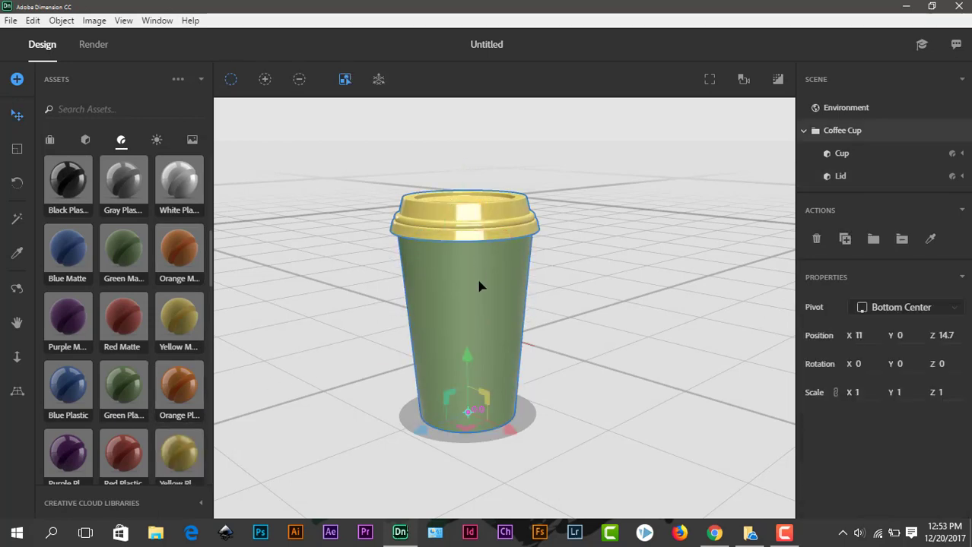
Step: Set the base color of the lid's Yellow Plastic material to bright yellow, RGB 255, 217, 0
click(844, 178)
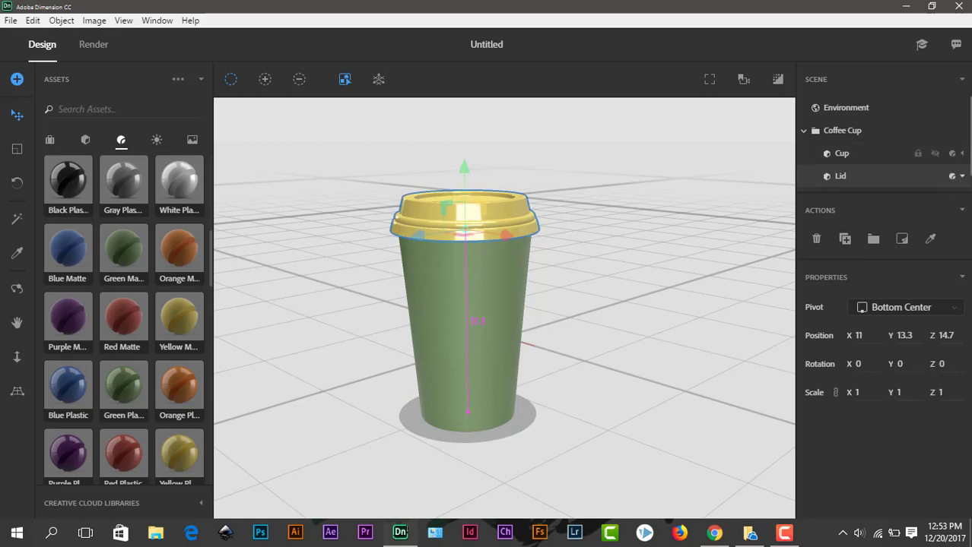
click(962, 176)
scroll(899, 195, down, 1)
click(894, 186)
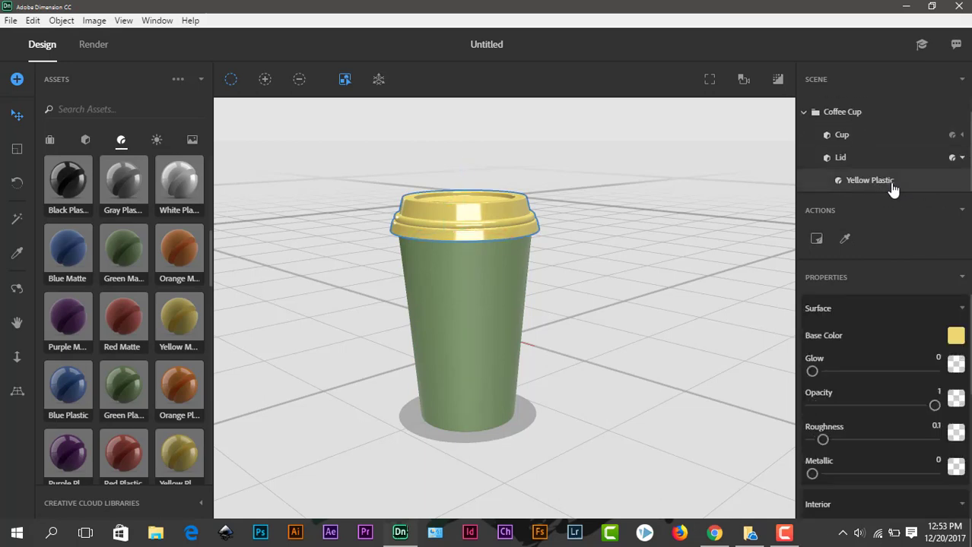
click(956, 335)
drag(772, 268, 787, 253)
Step: Set the base color of the cup's Green Plastic material to RGB 61, 150, 2 and collapse the object actions
click(850, 137)
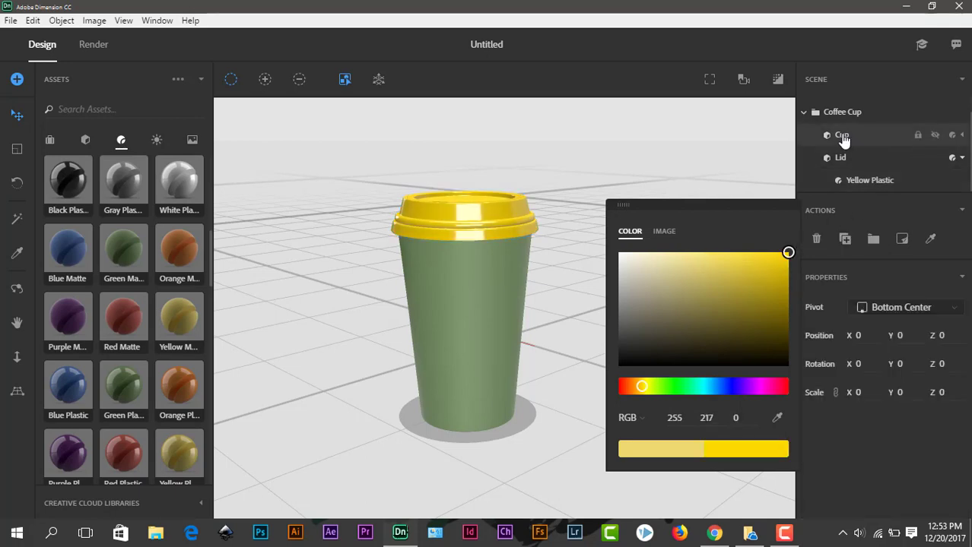
click(961, 137)
click(853, 160)
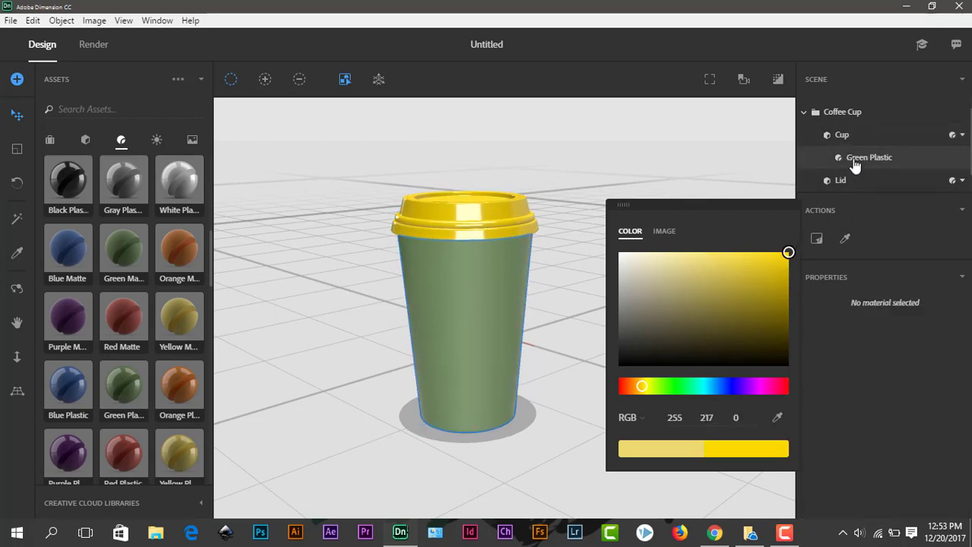
click(955, 340)
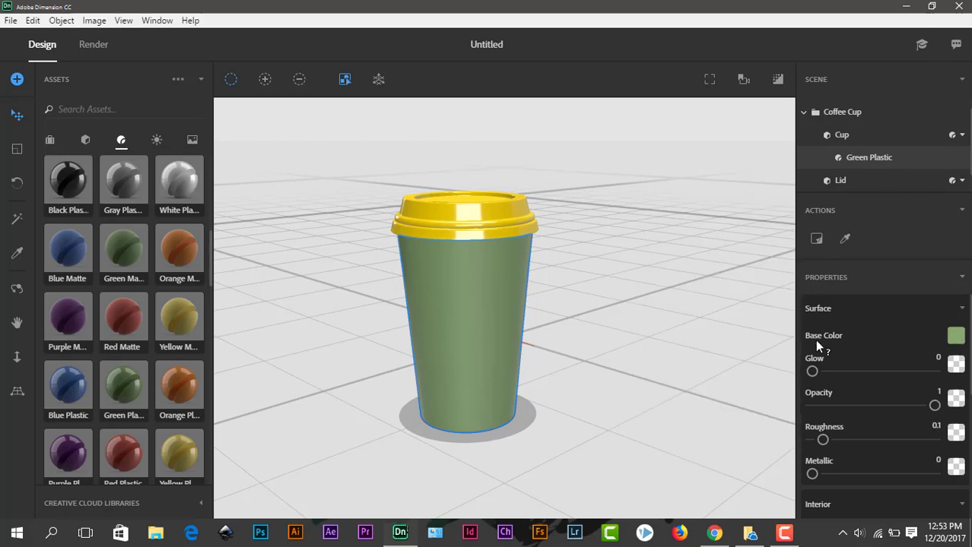
click(962, 340)
drag(791, 348, 786, 298)
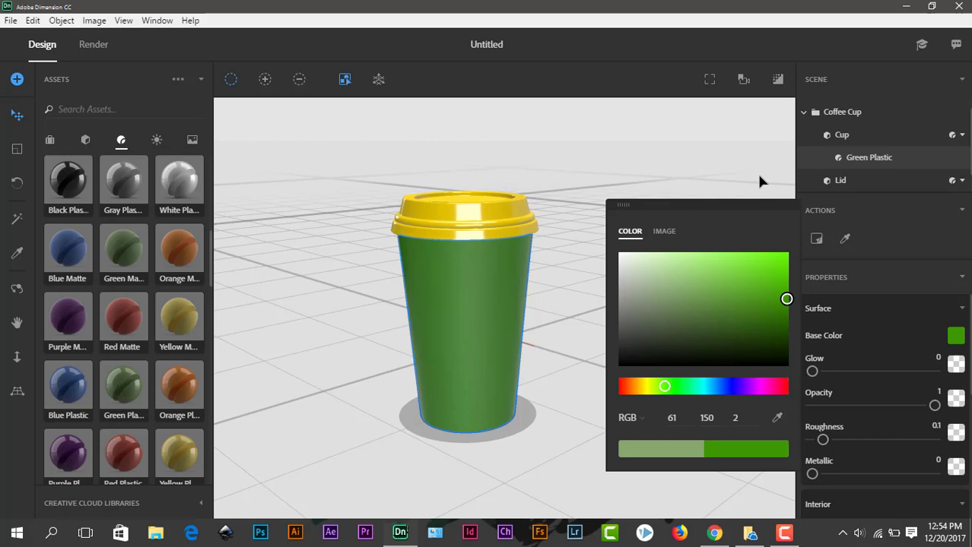
click(873, 215)
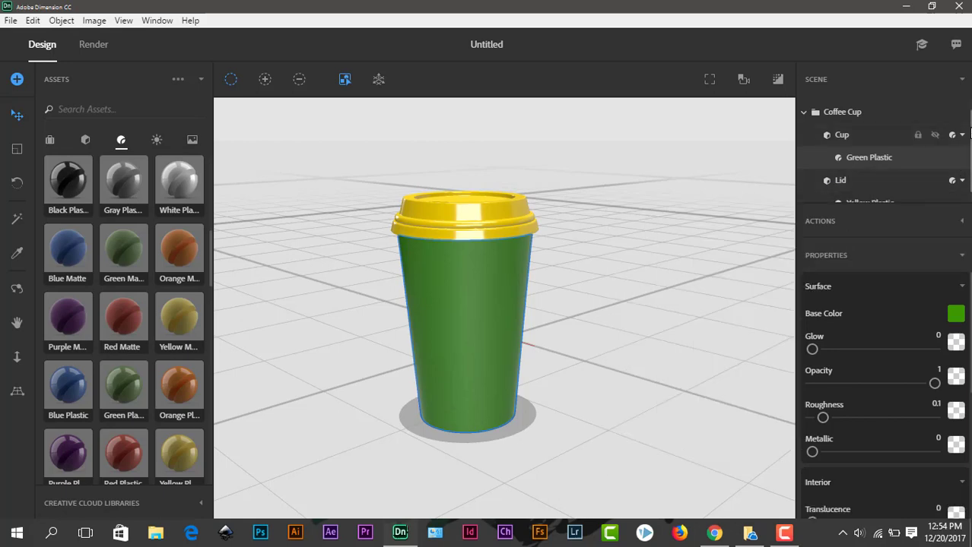
Step: Compare the properties of the cup's Green Plastic material with those of the lid's Yellow Plastic material
scroll(965, 137, down, 1)
click(871, 149)
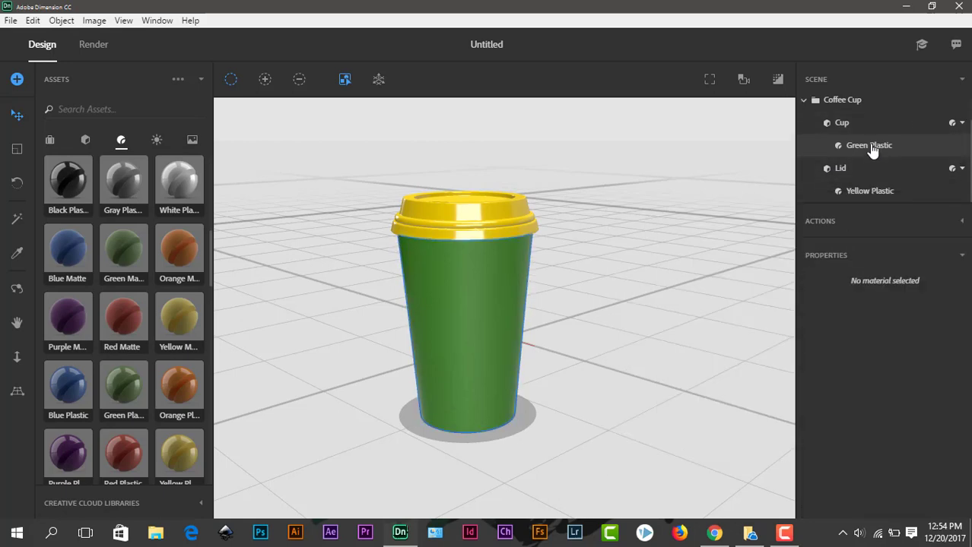
click(872, 147)
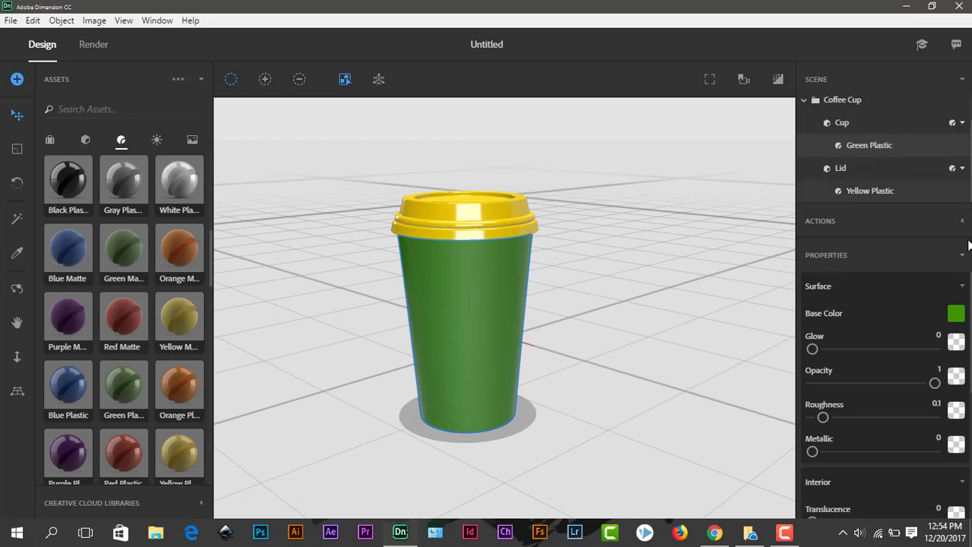
click(836, 124)
click(879, 149)
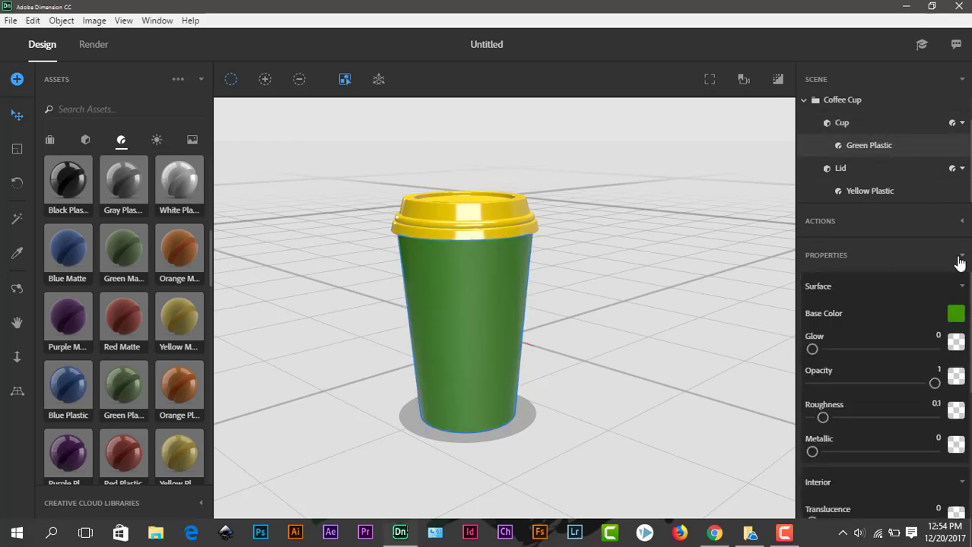
click(885, 194)
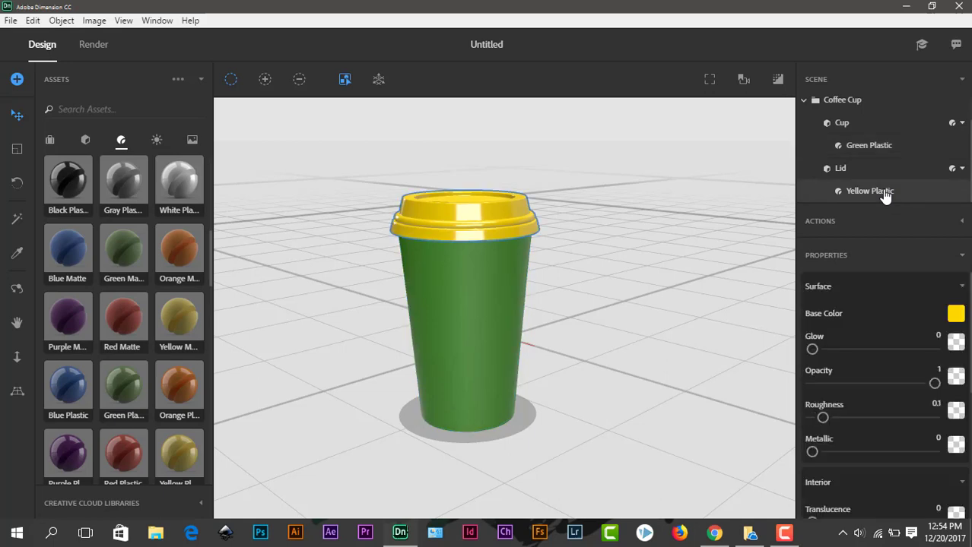
click(868, 147)
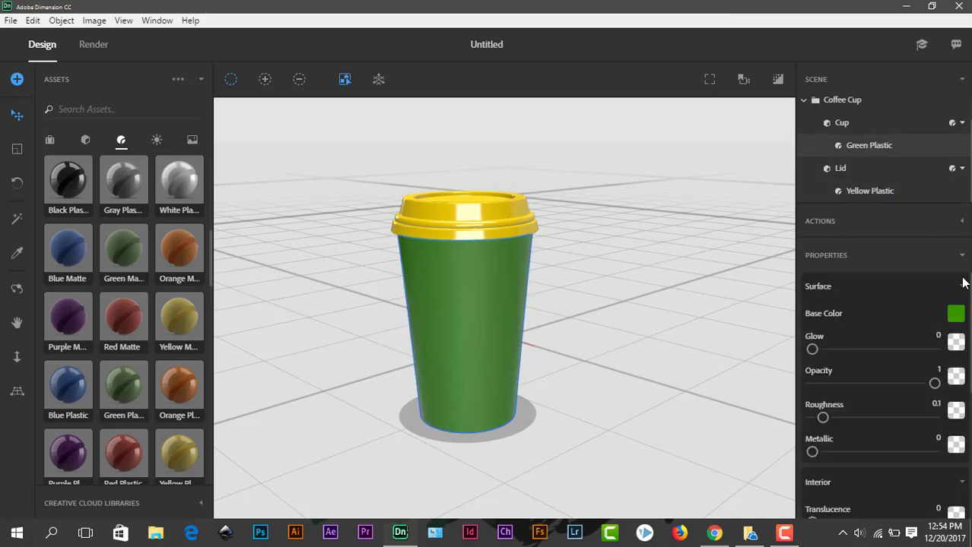
scroll(966, 197, up, 1)
scroll(966, 198, down, 1)
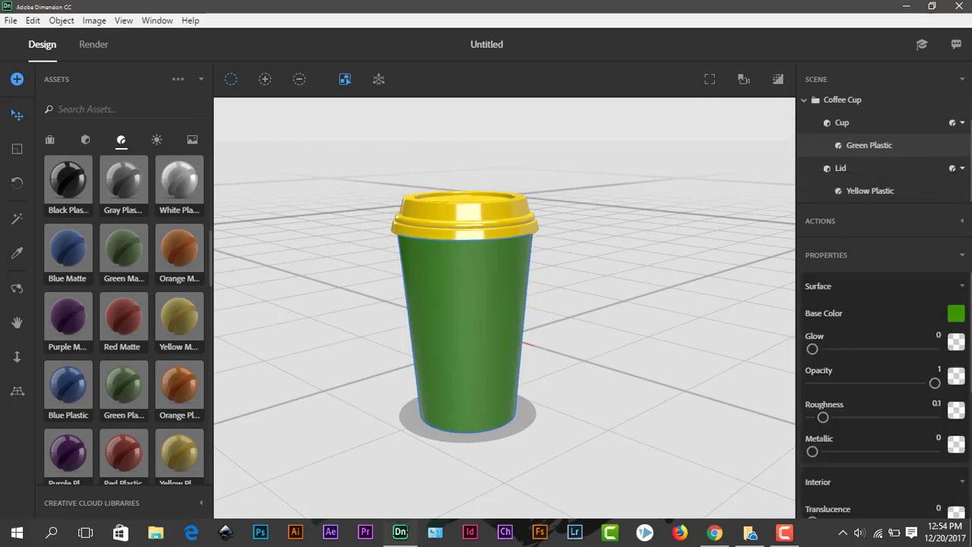
scroll(956, 304, down, 5)
scroll(957, 289, up, 5)
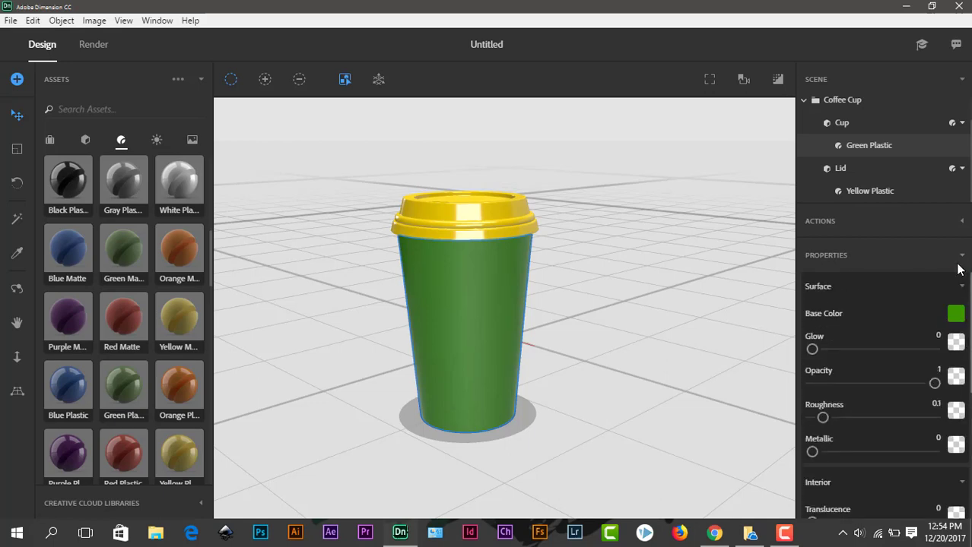
Step: Reselect the cup's Green Plastic material and examine its surface, interior and shape properties
click(600, 312)
click(495, 315)
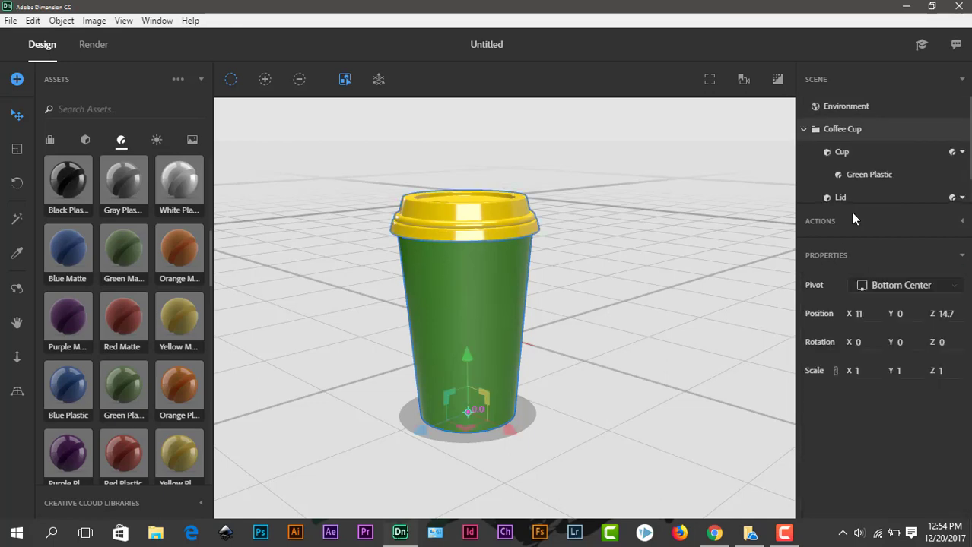
click(867, 176)
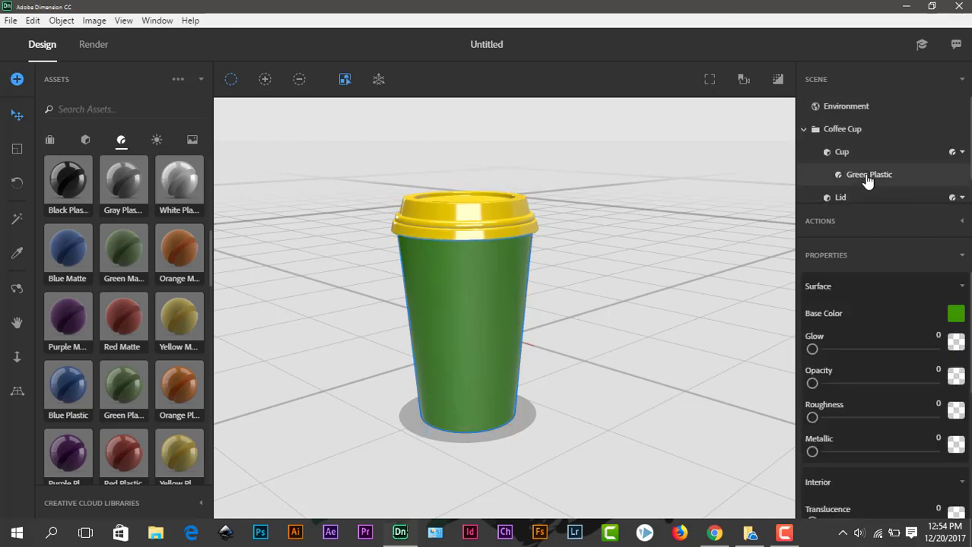
click(826, 286)
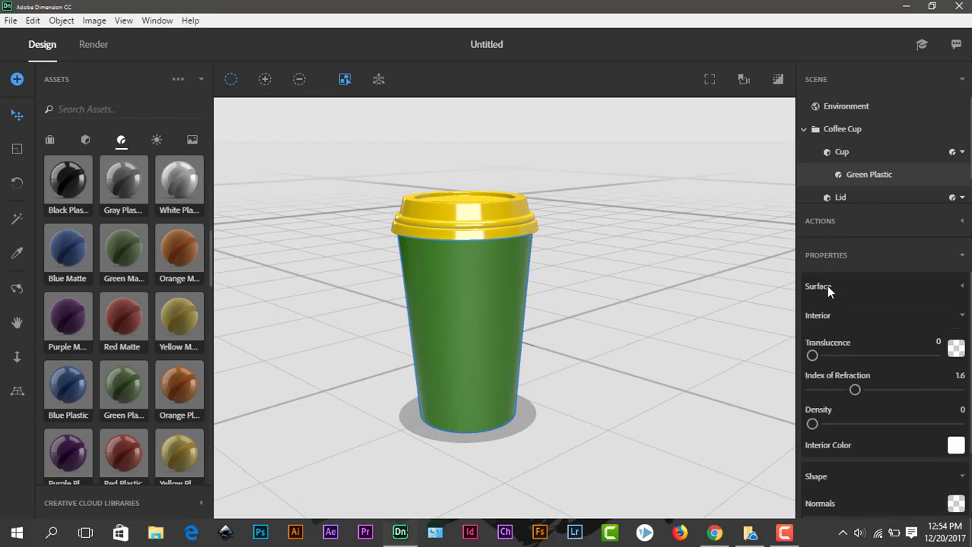
click(962, 288)
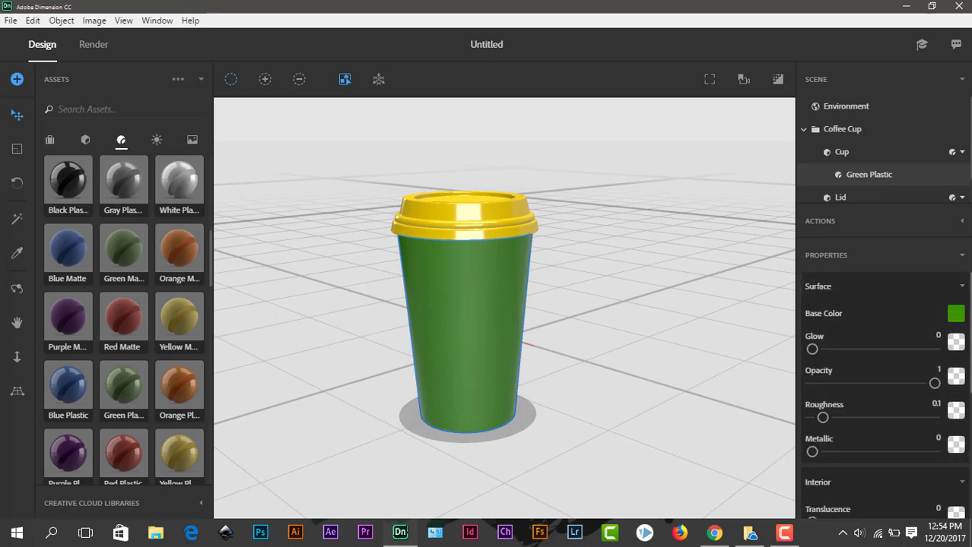
scroll(882, 342, down, 2)
scroll(948, 254, up, 2)
scroll(882, 152, down, 1)
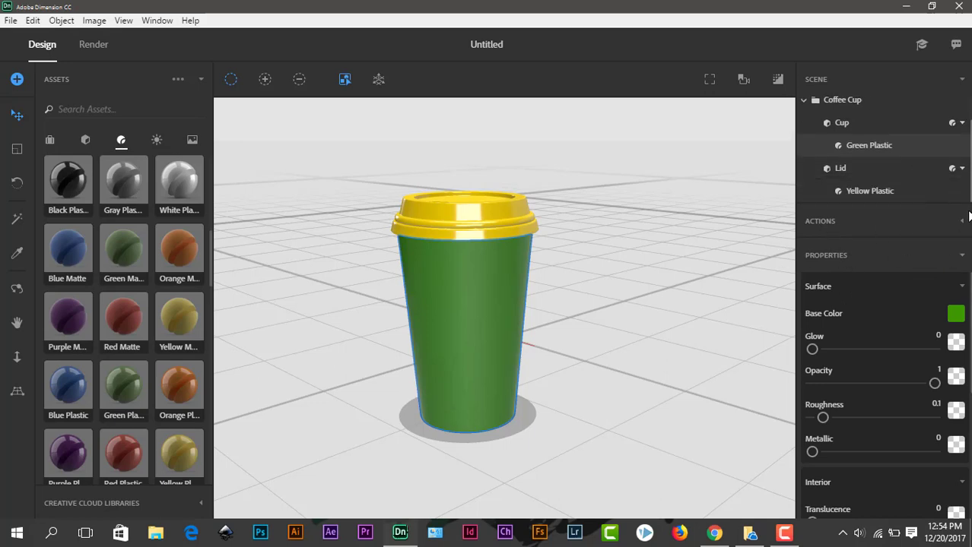
scroll(882, 152, up, 1)
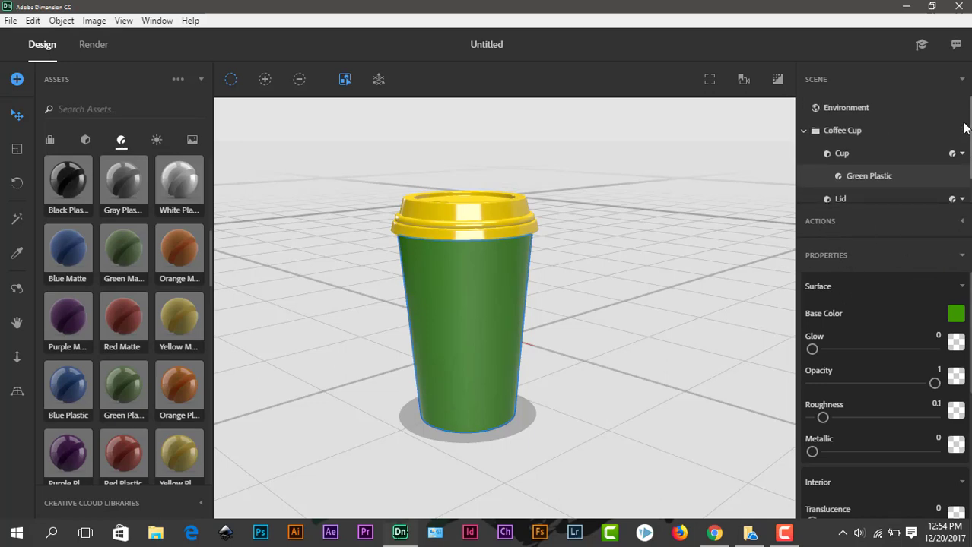
click(818, 290)
click(819, 290)
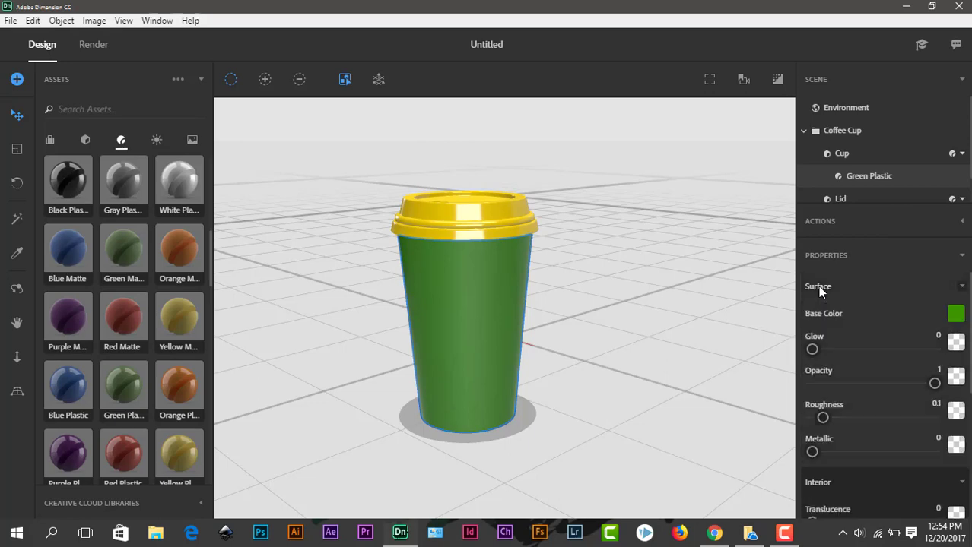
click(506, 304)
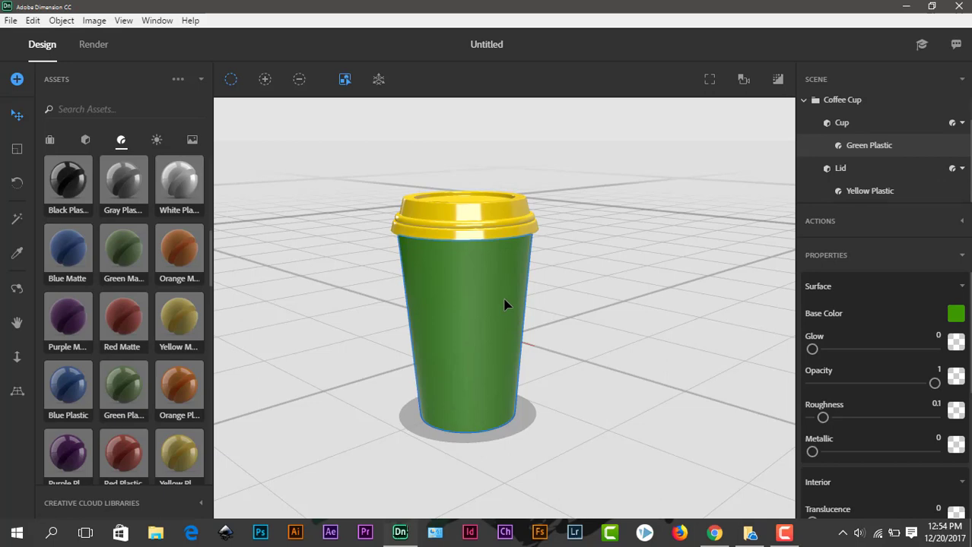
click(11, 21)
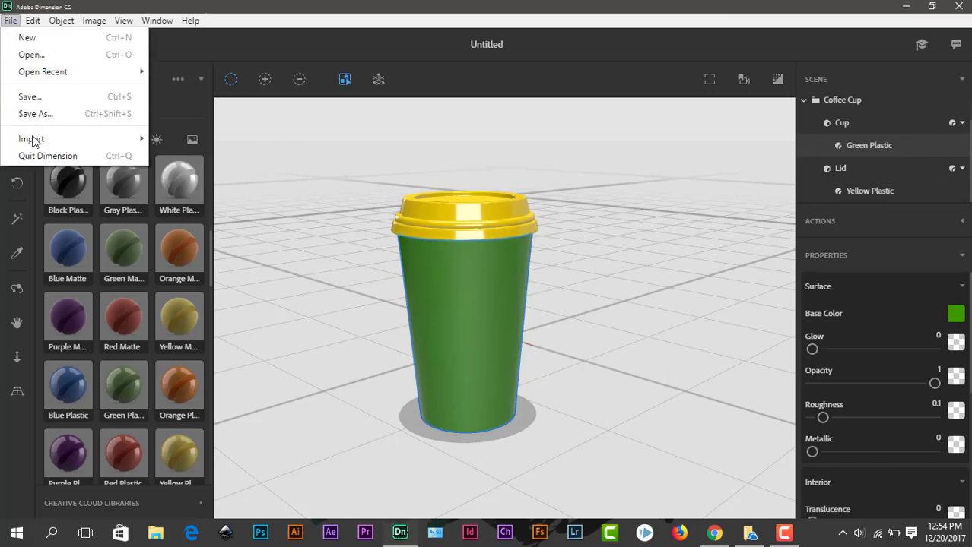
mouse_move(46, 139)
click(203, 155)
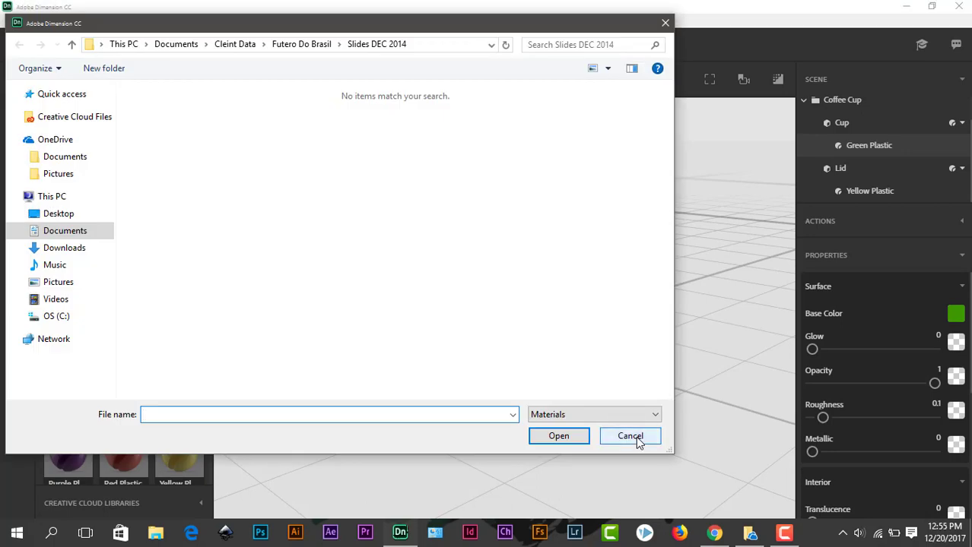
click(630, 436)
Step: Place Artboard 3@4x from the desktop's Dimension folder as a decal on the cup and scale it to about 1,187%
click(10, 21)
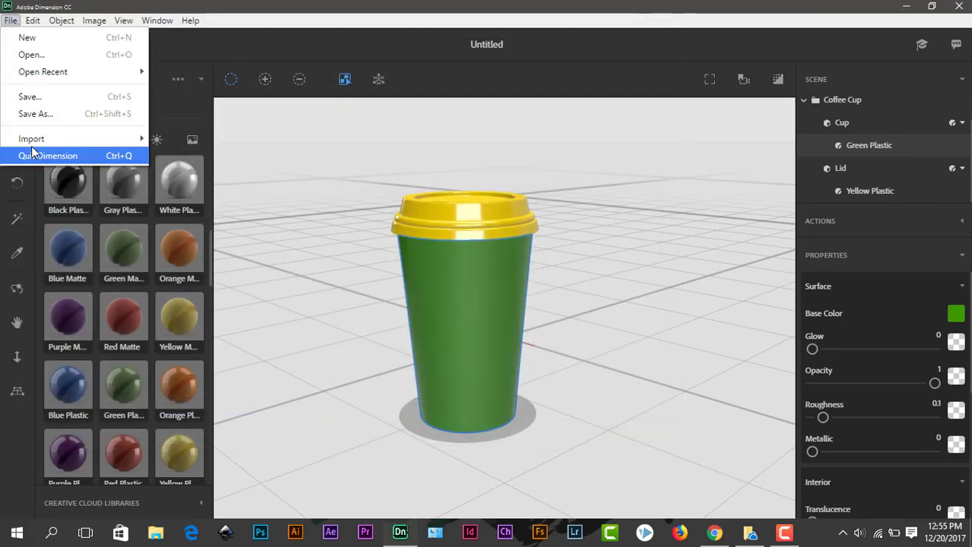
mouse_move(134, 141)
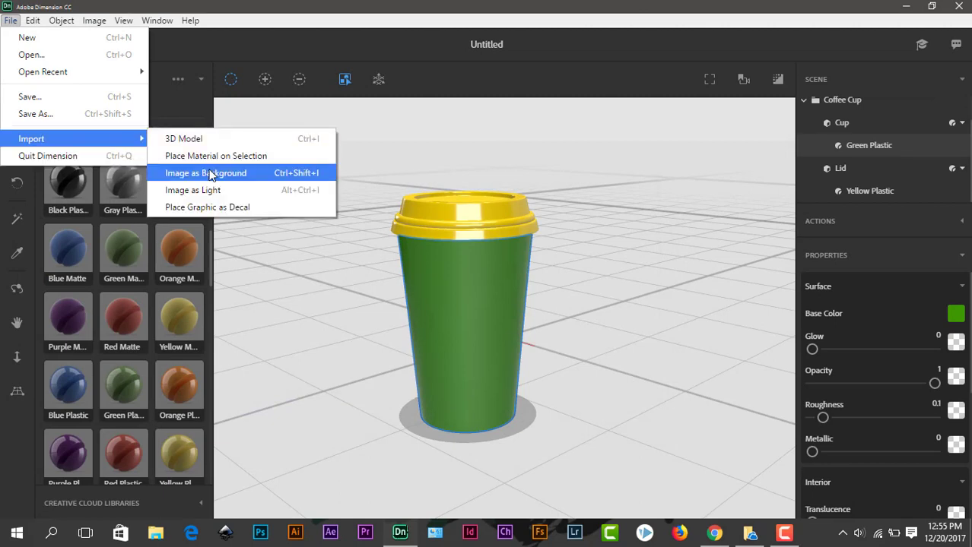
click(214, 206)
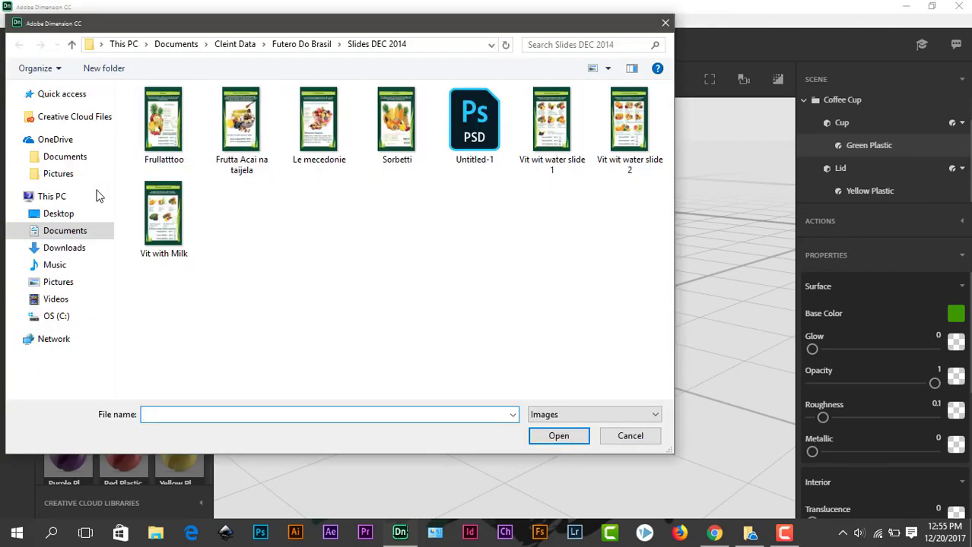
click(58, 214)
double_click(237, 122)
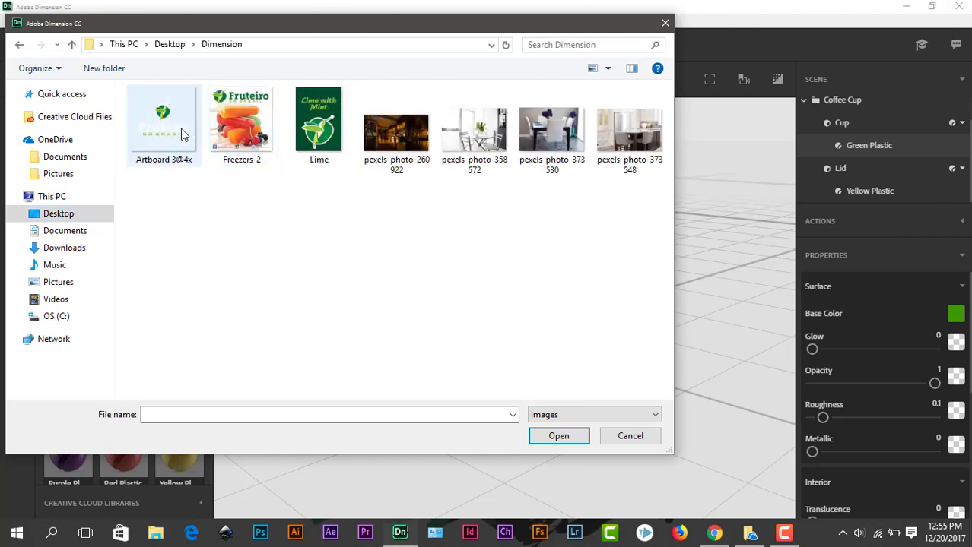
double_click(169, 128)
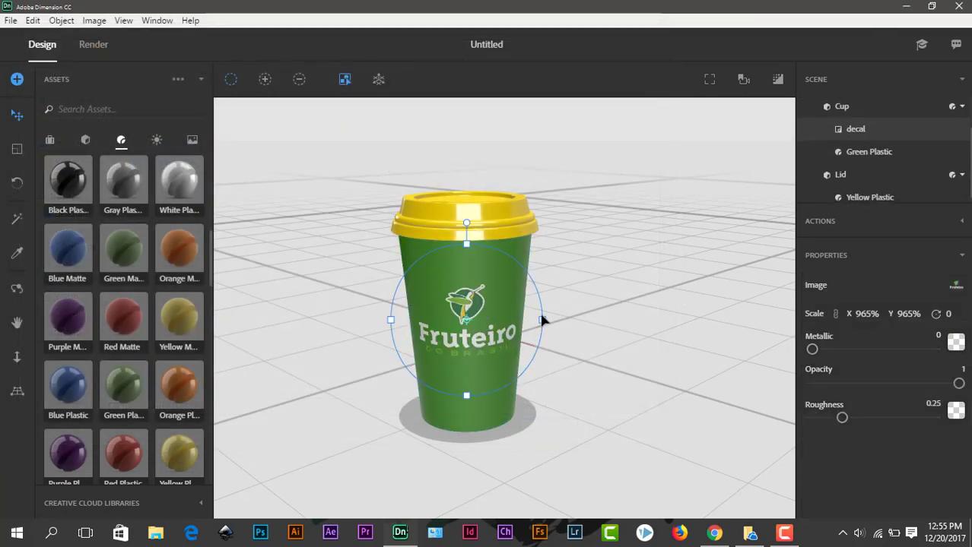
mouse_move(547, 321)
mouse_down()
mouse_move(598, 327)
mouse_move(561, 324)
mouse_up()
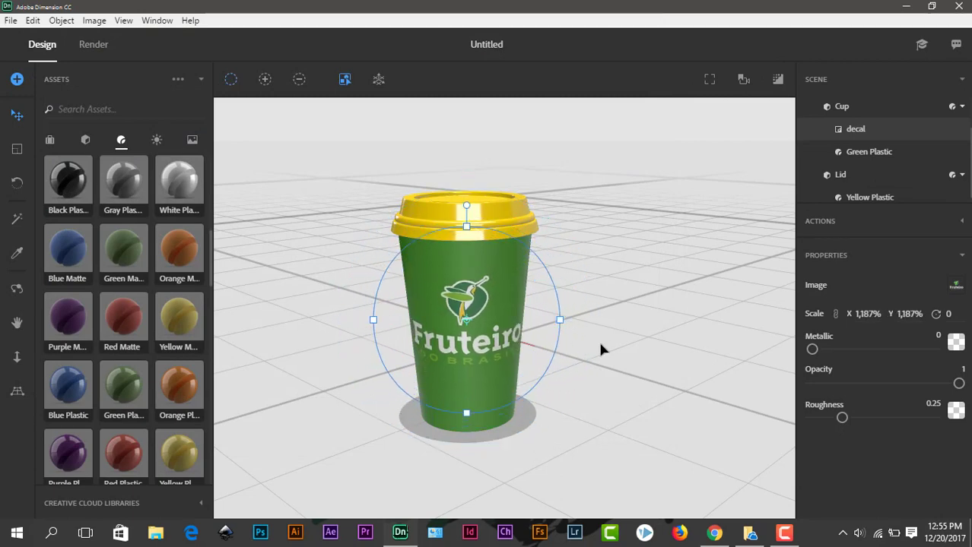
Step: Move the whole Coffee Cup group across the ground plane to about X 15.7, Z 6.1
click(481, 252)
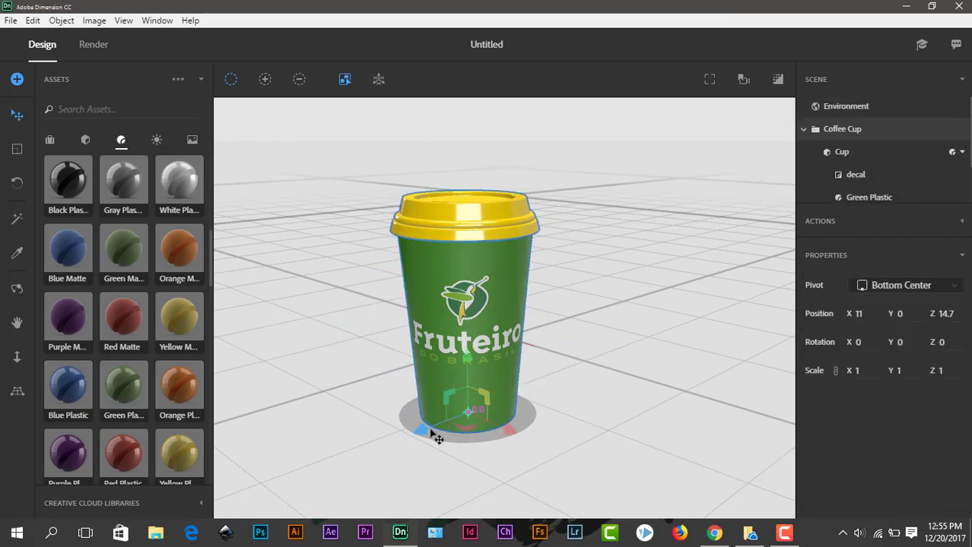
drag(437, 439, 509, 397)
click(657, 313)
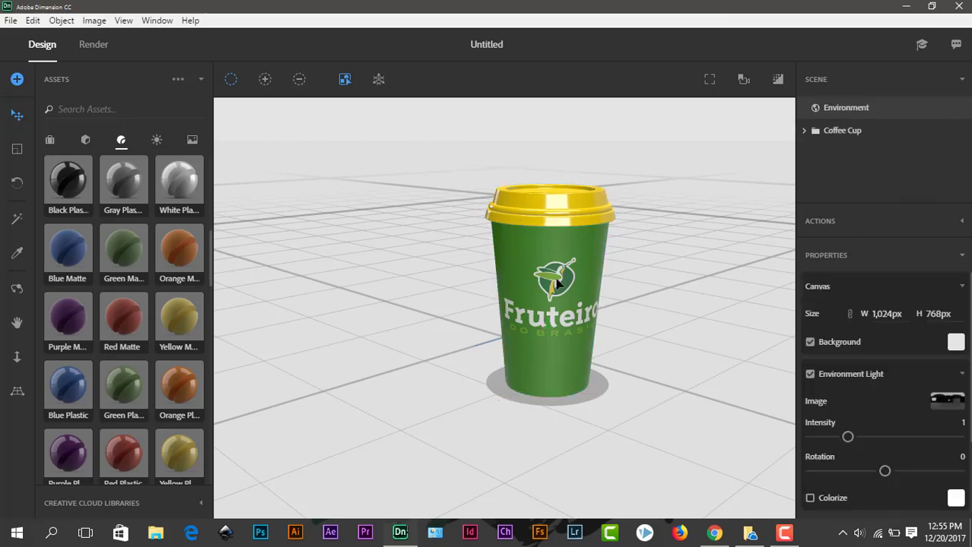
click(558, 283)
drag(596, 404, 652, 447)
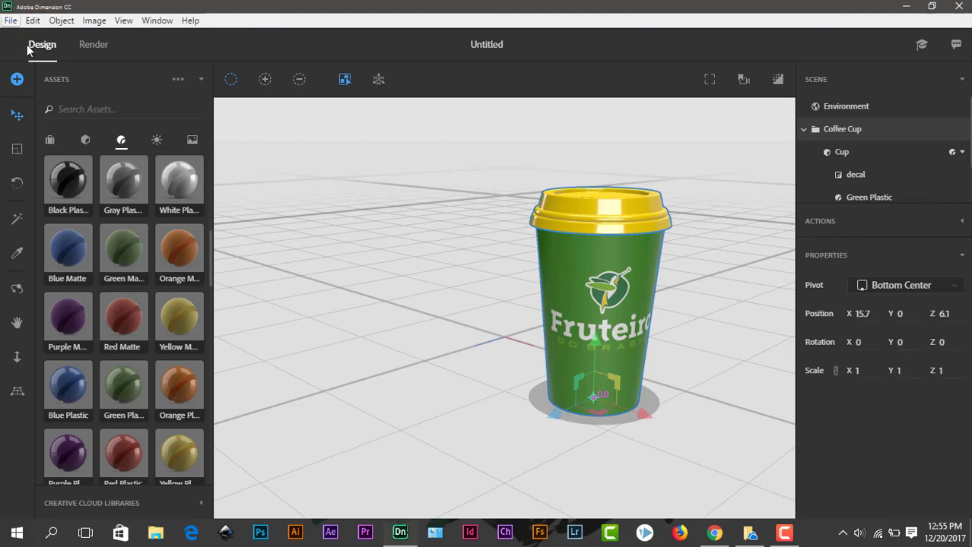
Step: Add the Bag with Wire Handles model from the starter models to the scene
click(86, 143)
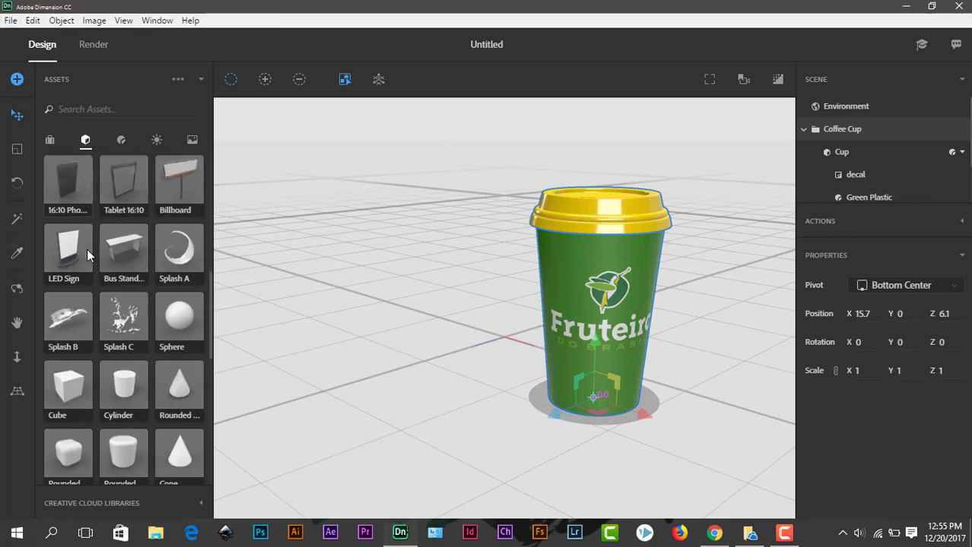
drag(215, 288, 214, 219)
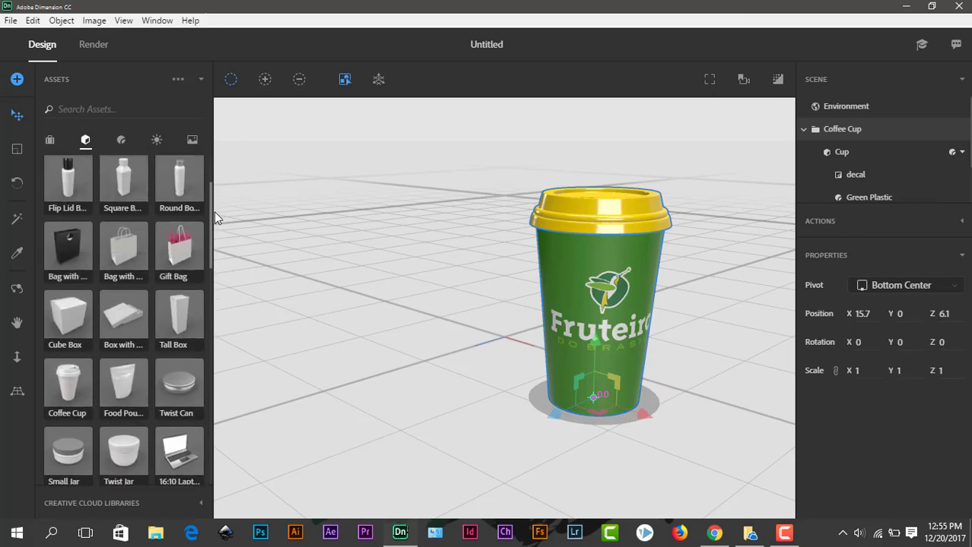
drag(120, 244, 434, 300)
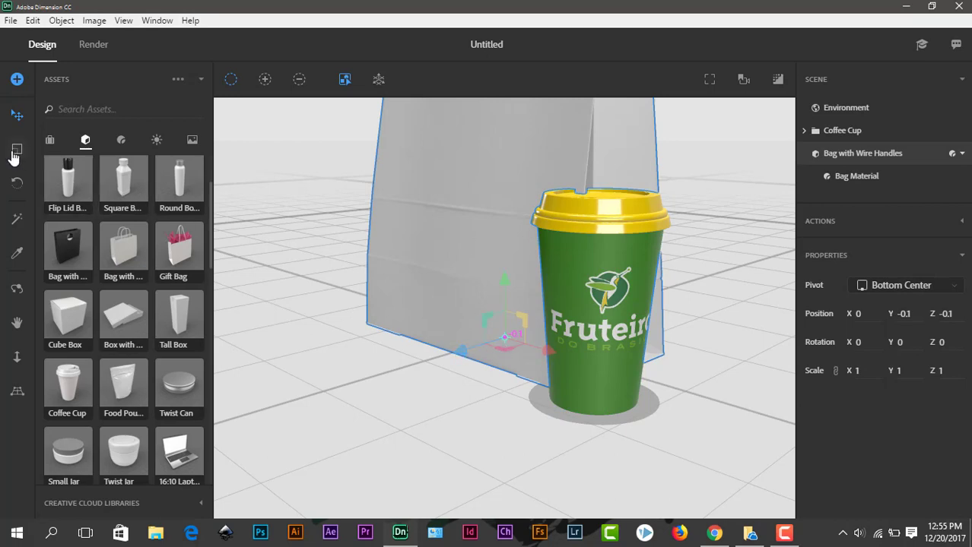
Step: Move the bag along the Z axis to about -15.7 so it stands clear of the cup
click(708, 81)
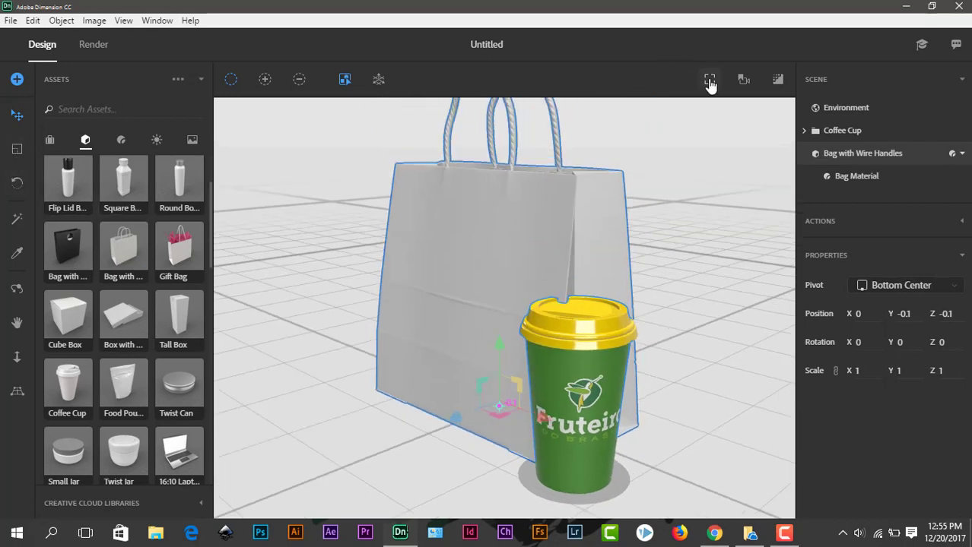
click(17, 289)
drag(308, 381, 459, 351)
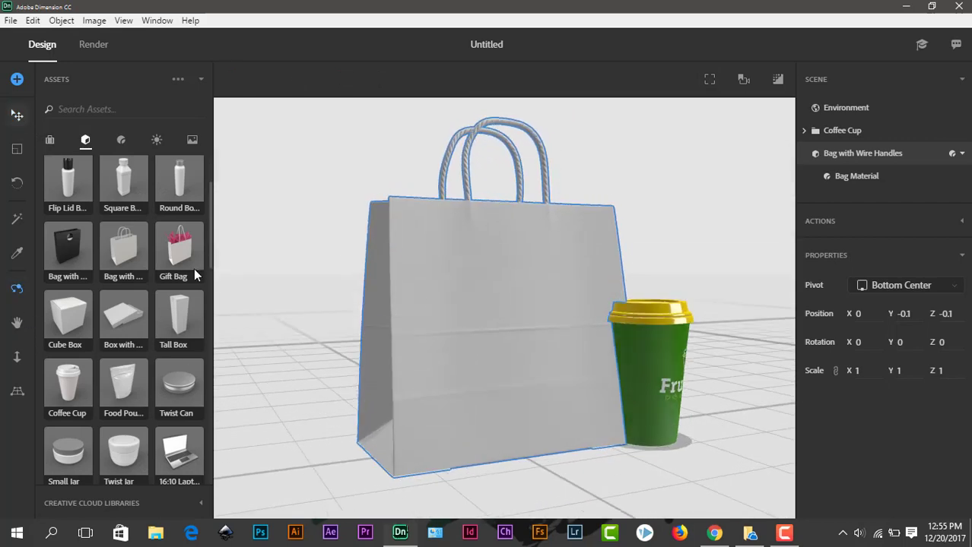
click(14, 116)
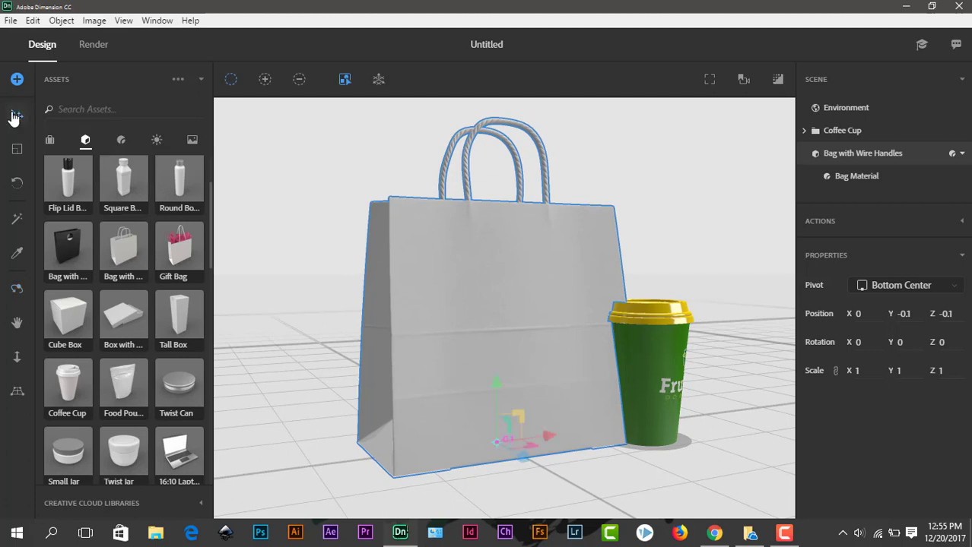
drag(531, 460, 468, 440)
Step: Rotate the Coffee Cup group about the Y axis to about -78.7 degrees so its logo faces the camera
click(657, 382)
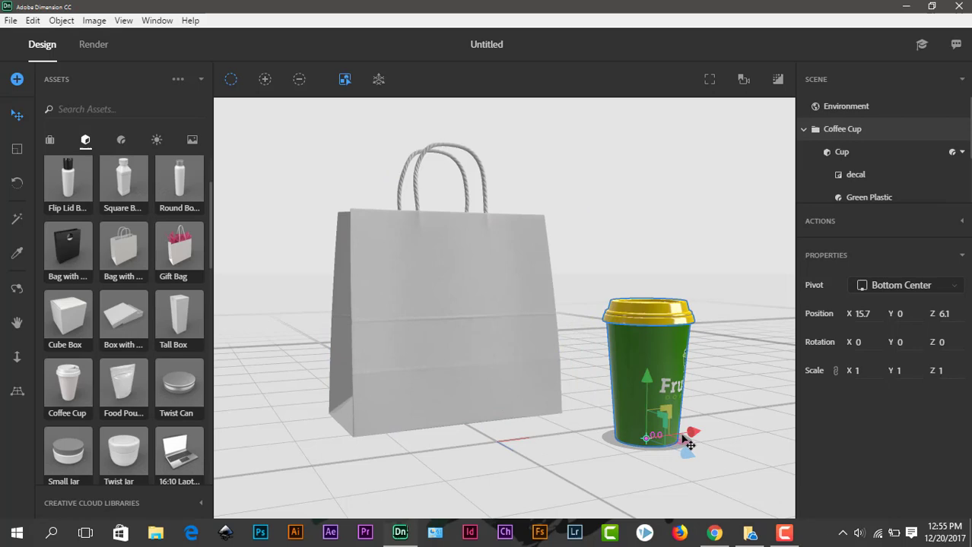
click(17, 182)
drag(700, 460, 625, 470)
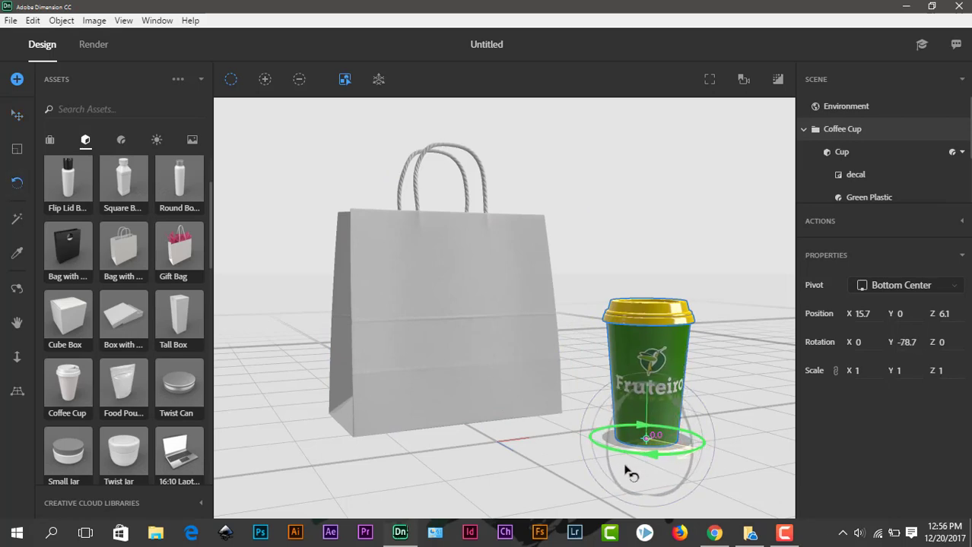
Step: Apply the Cardboard Paper material to the bag
click(466, 328)
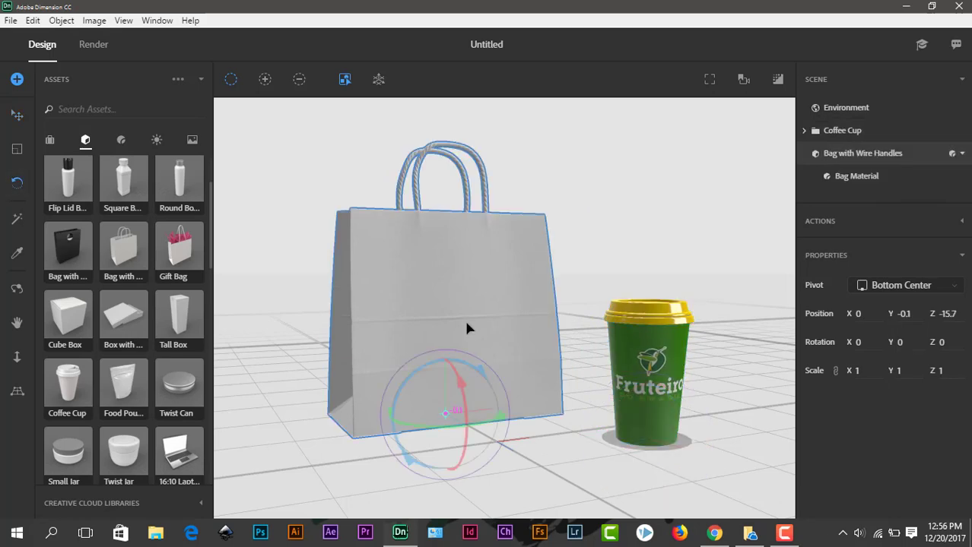
click(121, 142)
drag(212, 183, 204, 411)
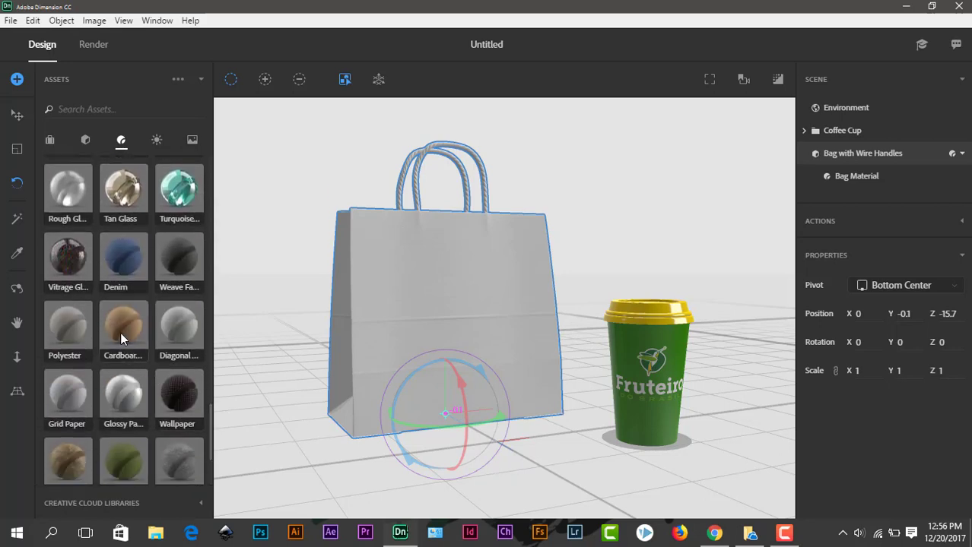
drag(120, 333, 445, 308)
Step: Place Artboard 3@4x as a decal on the bag's front, centre it and scale it to about 3,087%
click(11, 20)
mouse_move(46, 138)
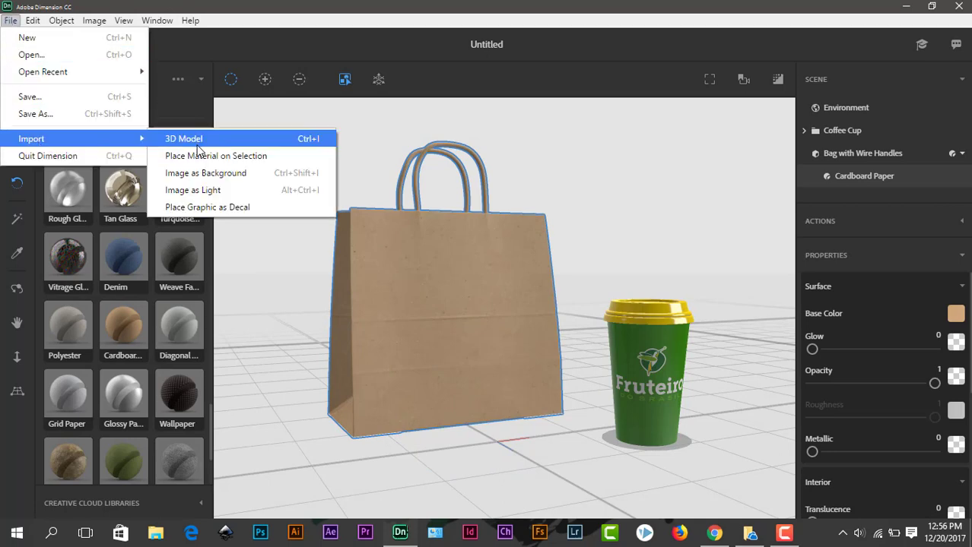
click(204, 212)
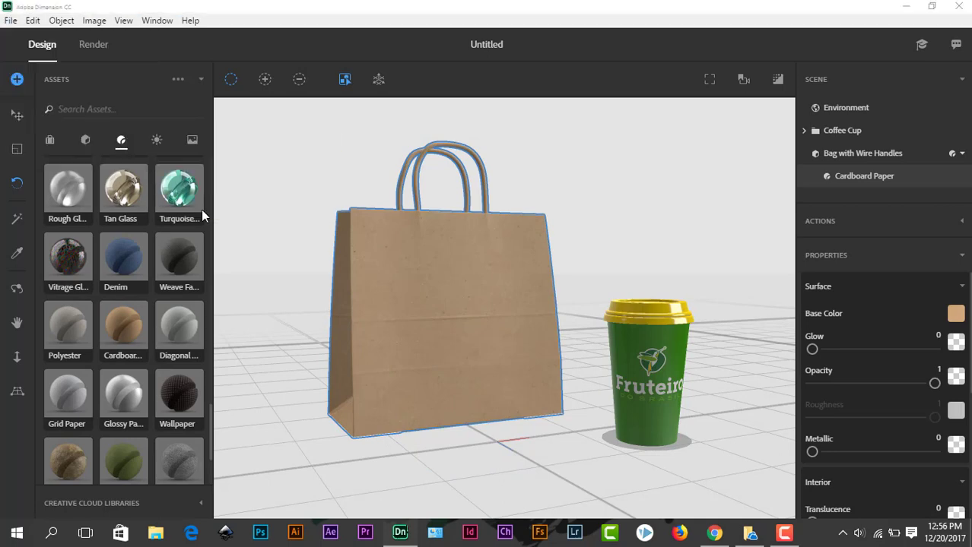
click(155, 130)
double_click(155, 130)
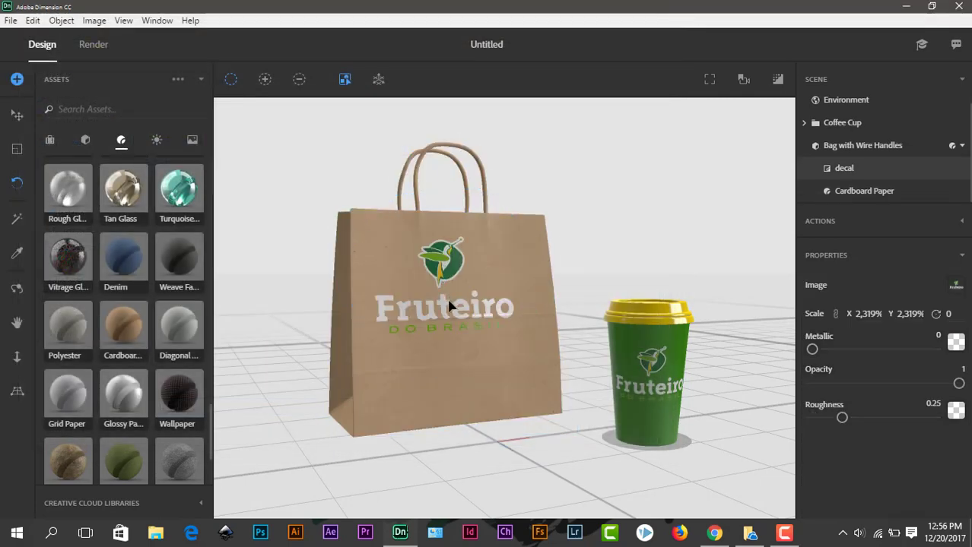
drag(441, 262, 450, 310)
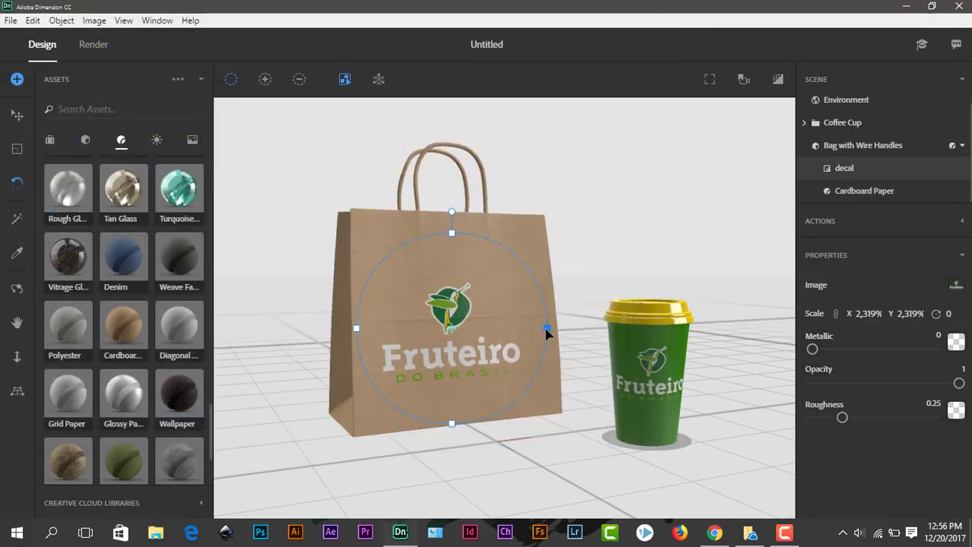
drag(546, 331, 587, 307)
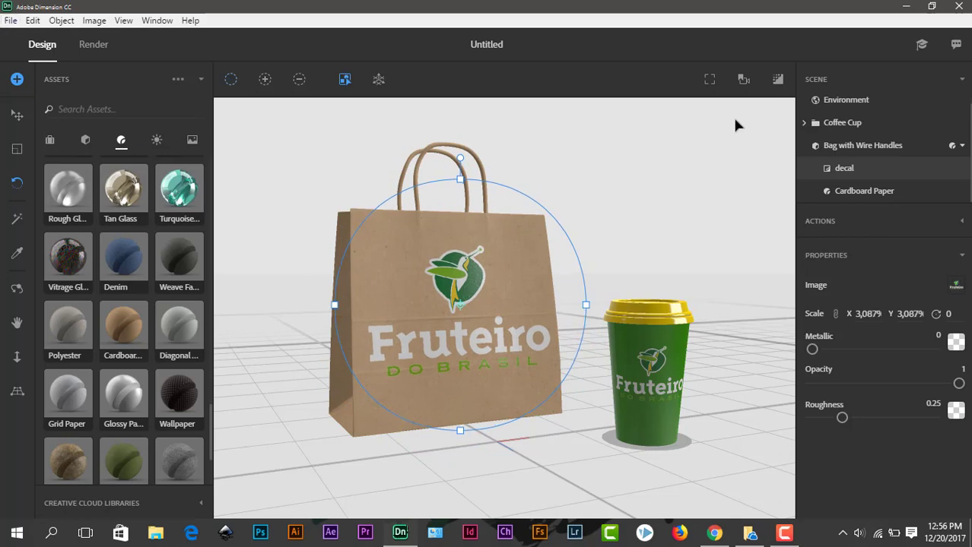
Step: Examine the bag and cup in an enlarged render preview and close it
click(776, 81)
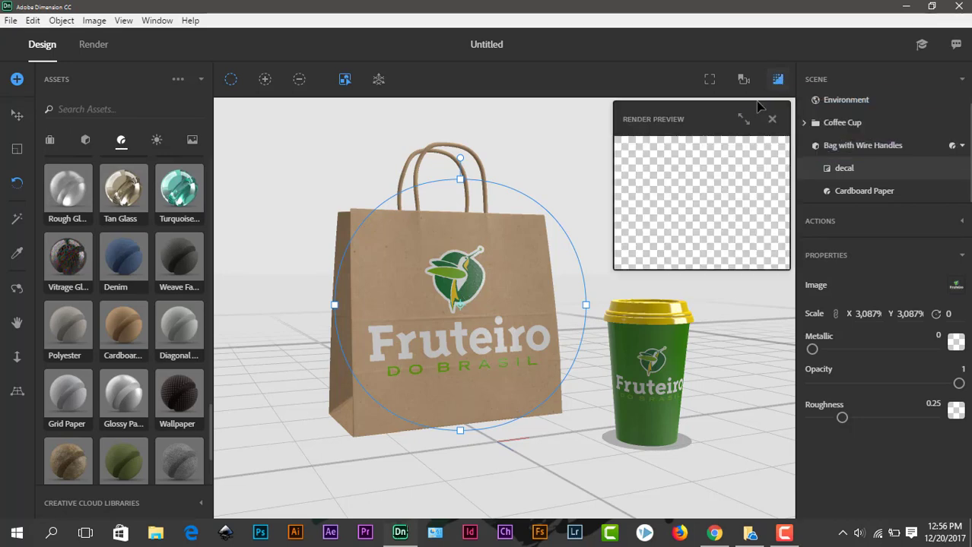
click(745, 120)
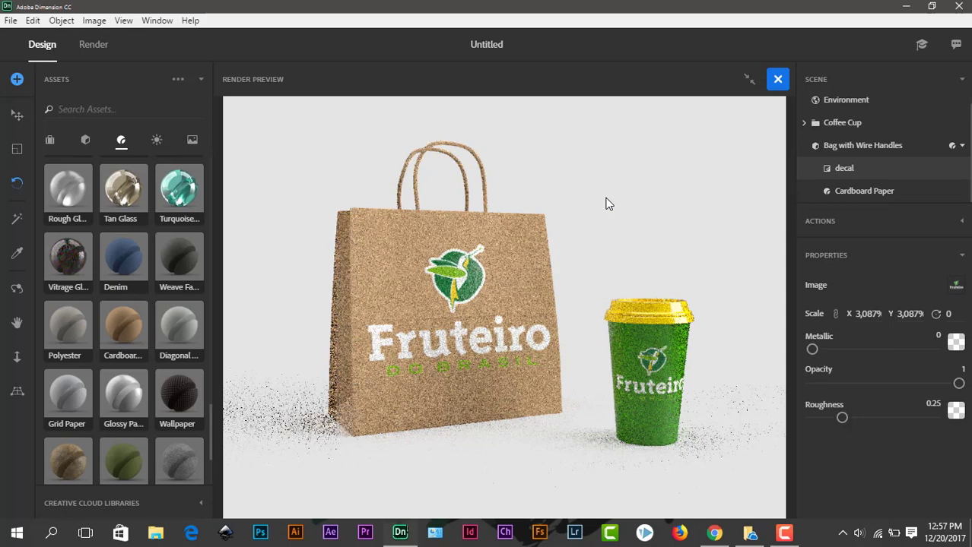
click(779, 80)
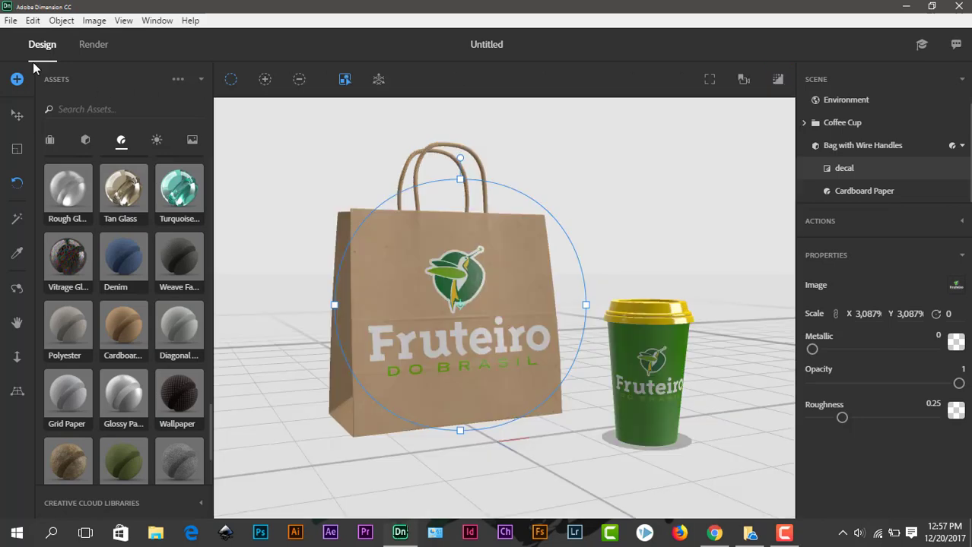
Step: Import pexels-photo-260922 as the background and match the scene to its aspect ratio, environment light, sunlight and camera perspective
click(10, 21)
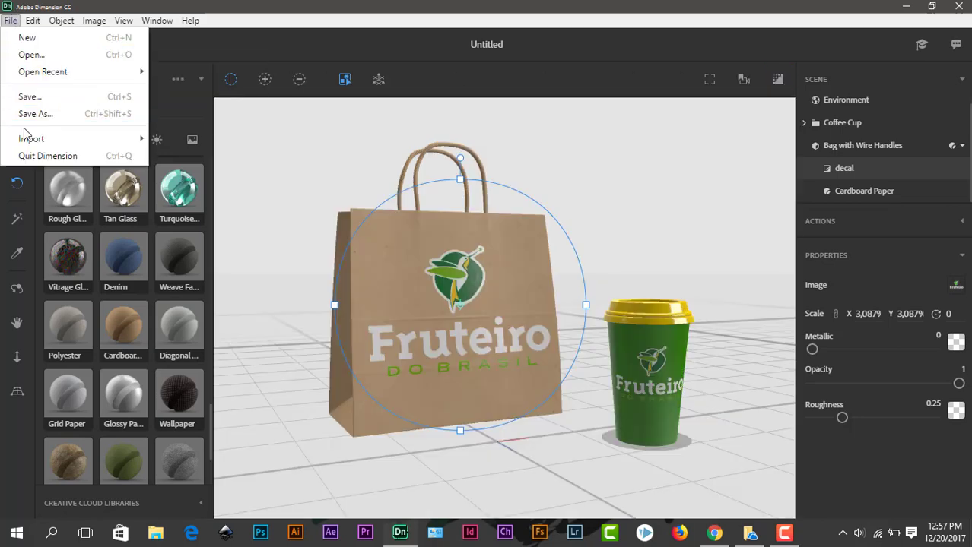
mouse_move(30, 138)
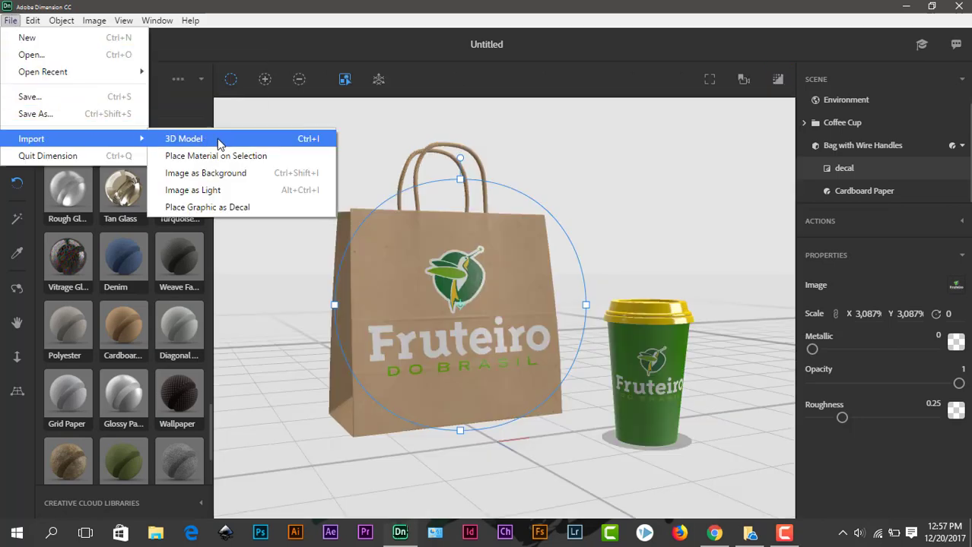
click(228, 177)
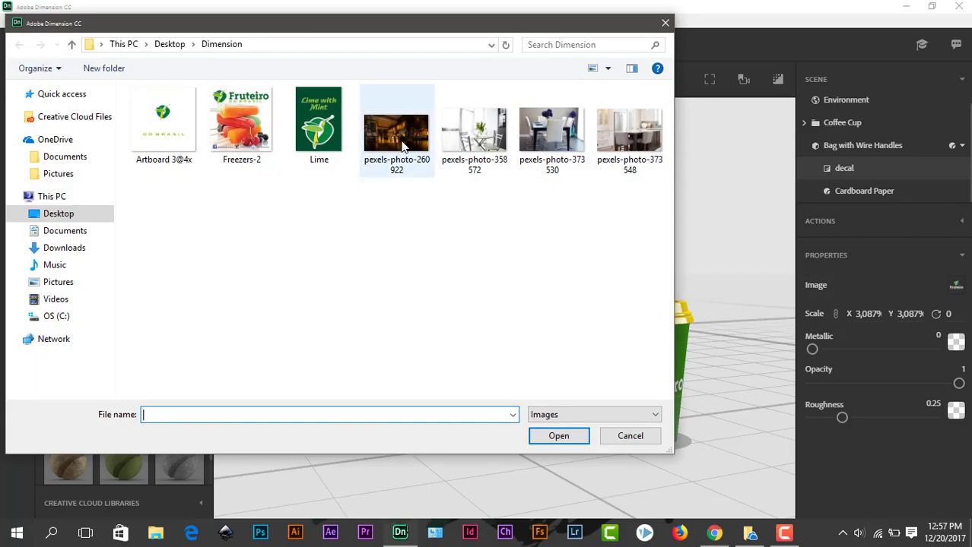
double_click(396, 137)
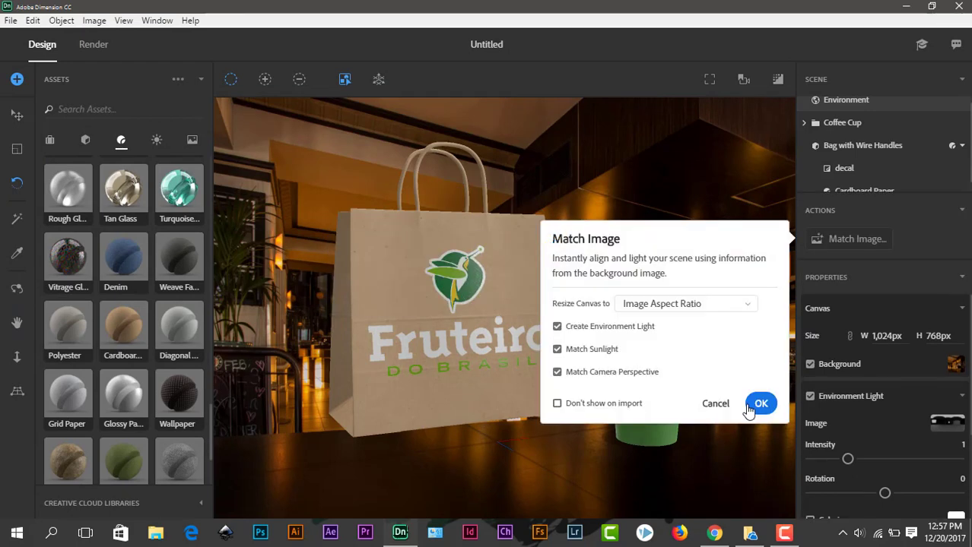
click(748, 410)
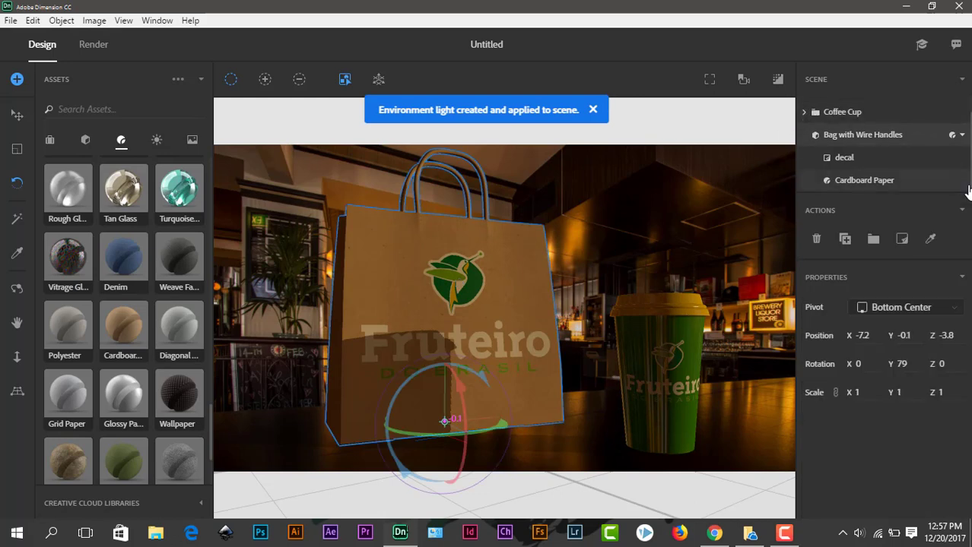
Step: Set the environment's canvas height to 777 px, keeping the width at 1,024 px
scroll(964, 152, up, 1)
click(857, 110)
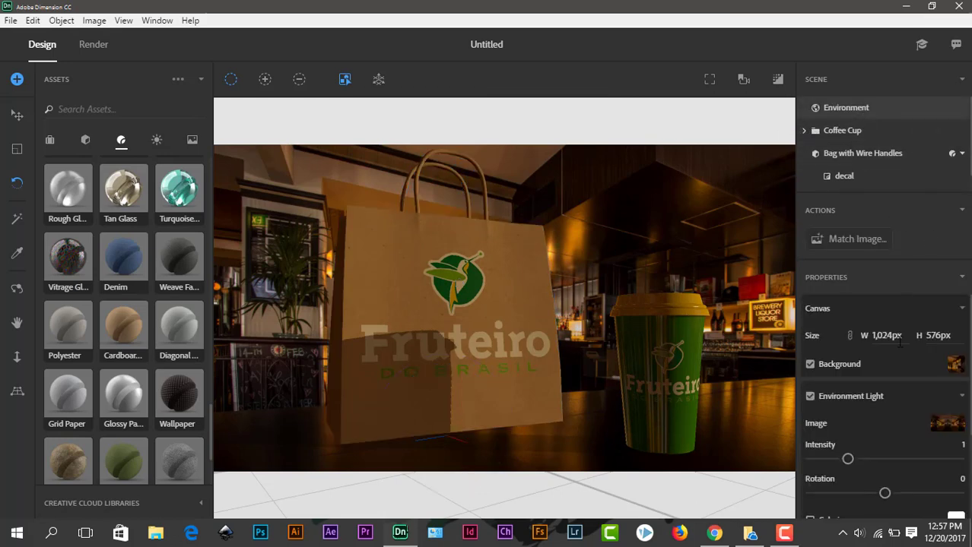
click(937, 335)
text(625)
key(Return)
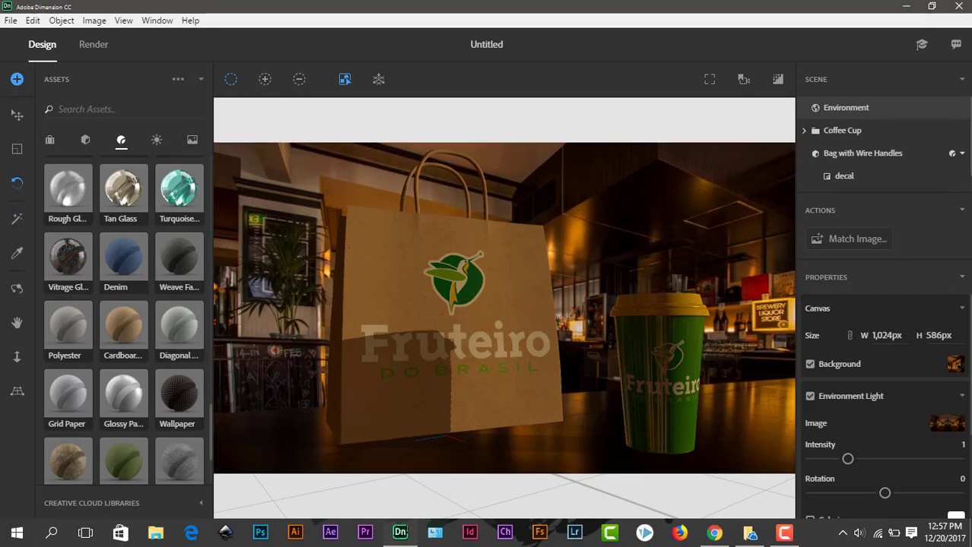
drag(919, 336, 970, 336)
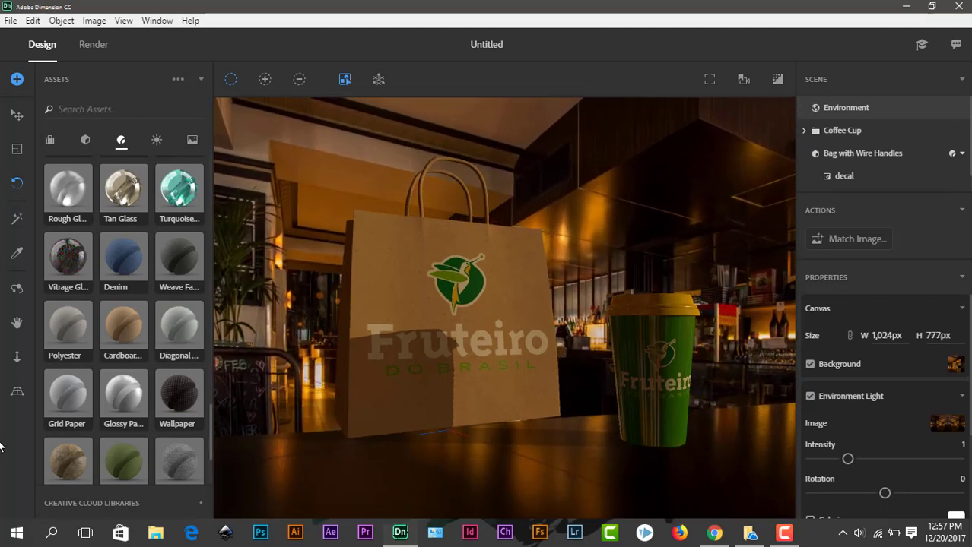
Step: Set the paper bag's pivot to Center and reposition the bag lower on the bar counter, closer to the cup
click(490, 322)
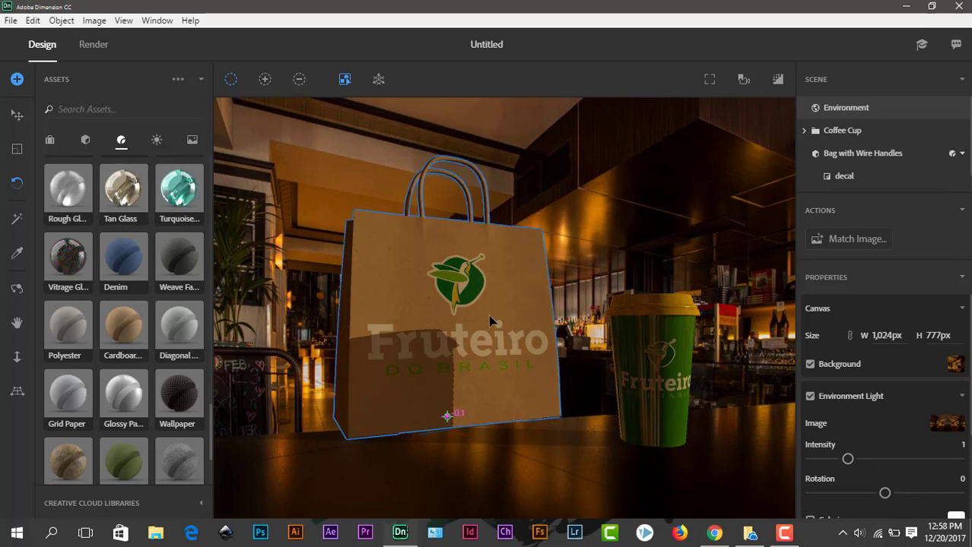
click(16, 116)
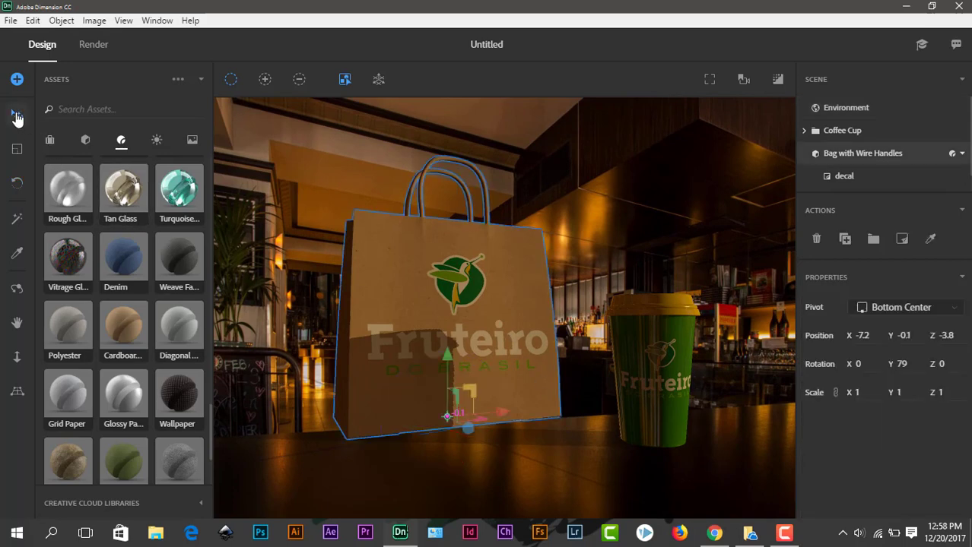
click(901, 308)
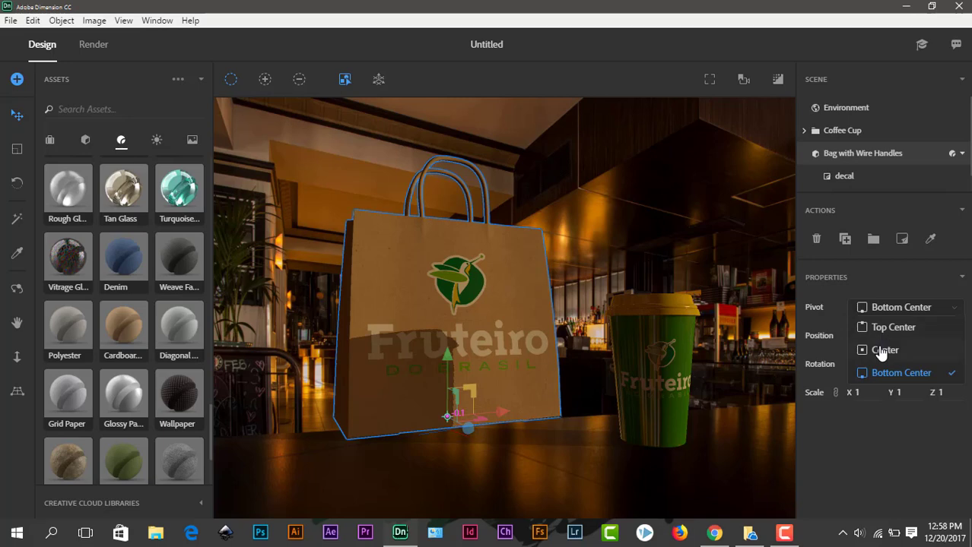
click(881, 351)
drag(447, 244, 446, 261)
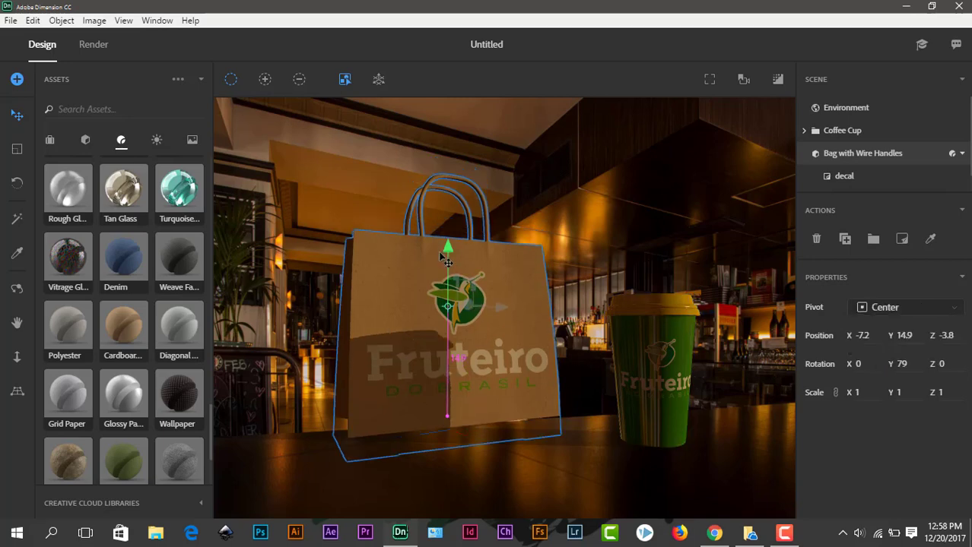
drag(449, 306, 524, 302)
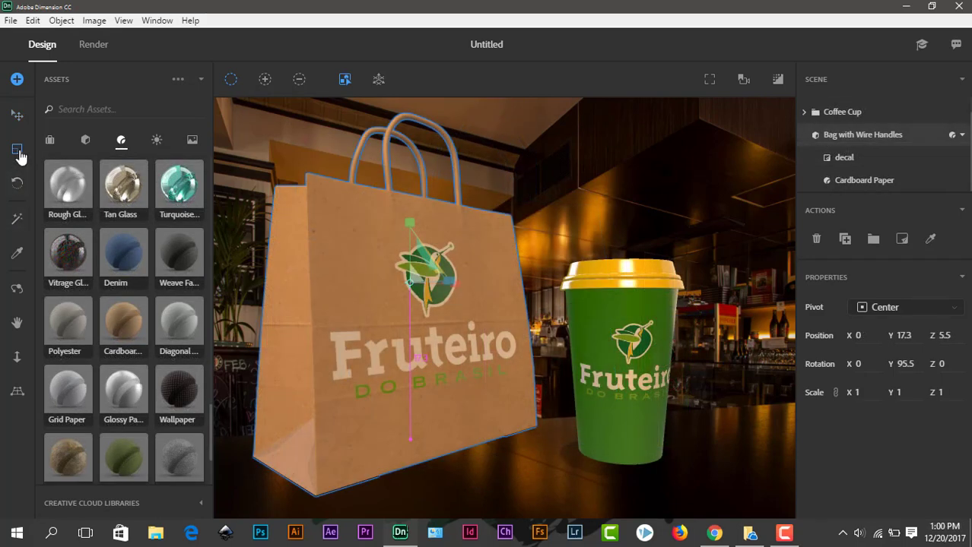
Step: Scale the bag uniformly to 0.7 and move it beside the cup, to about X 7.9, Y 13.8, Z 4.7
click(17, 150)
drag(413, 281, 326, 362)
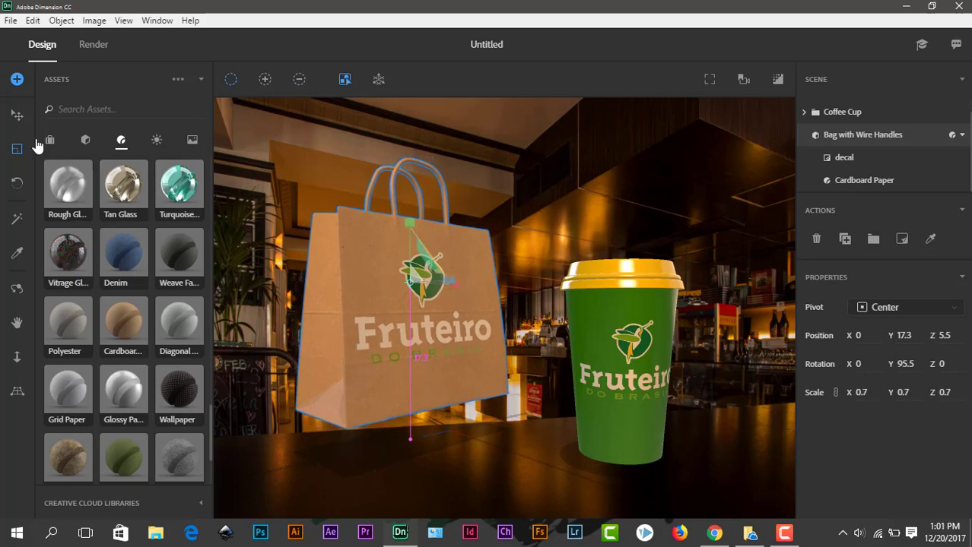
click(17, 114)
drag(415, 236, 419, 278)
drag(456, 328, 494, 333)
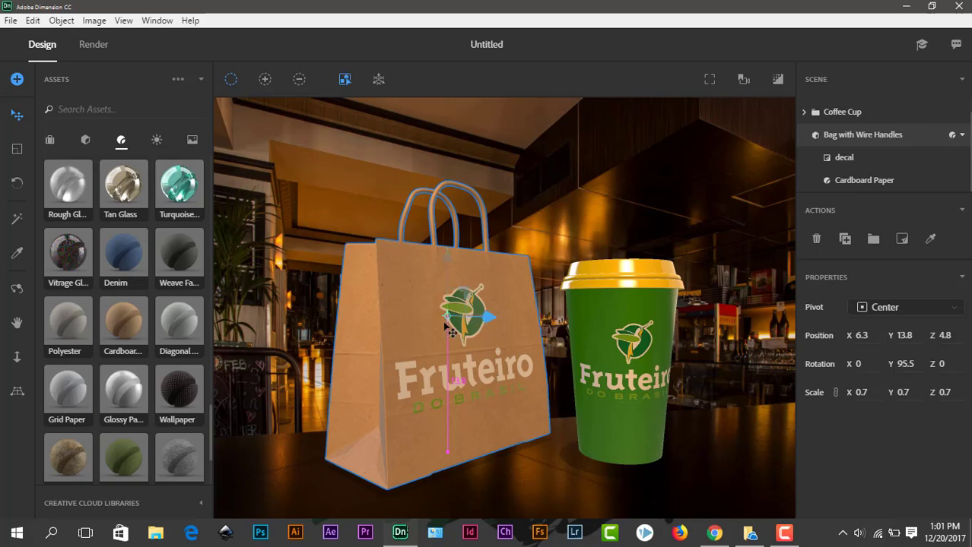
mouse_move(449, 328)
mouse_down()
mouse_move(420, 329)
mouse_move(461, 329)
mouse_up()
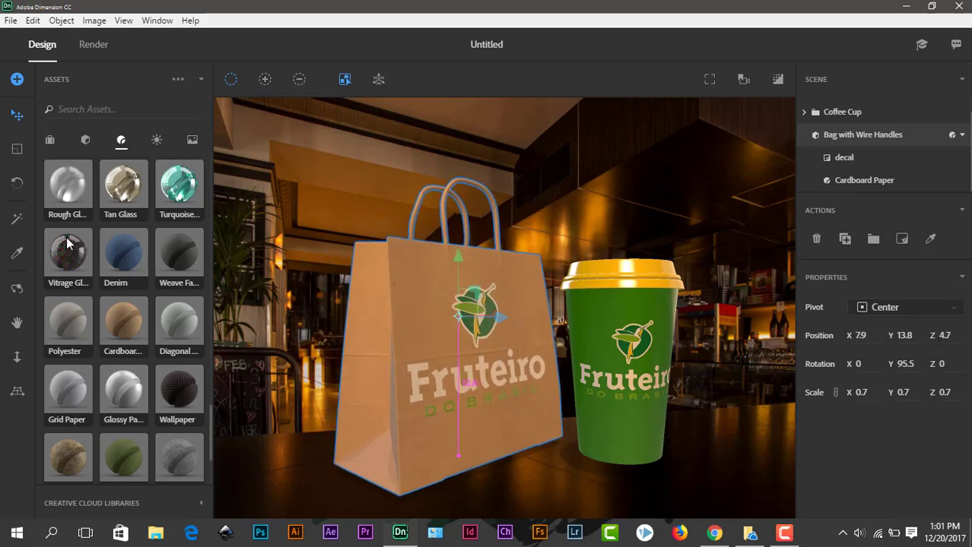
Step: Examine the resized bag next to the cup in the enlarged render preview and close it
click(16, 288)
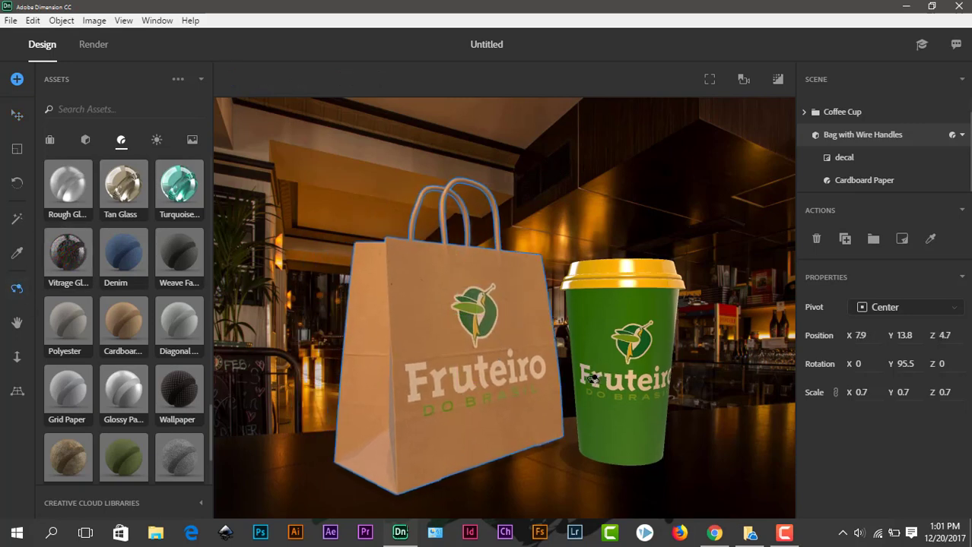
drag(592, 378, 571, 382)
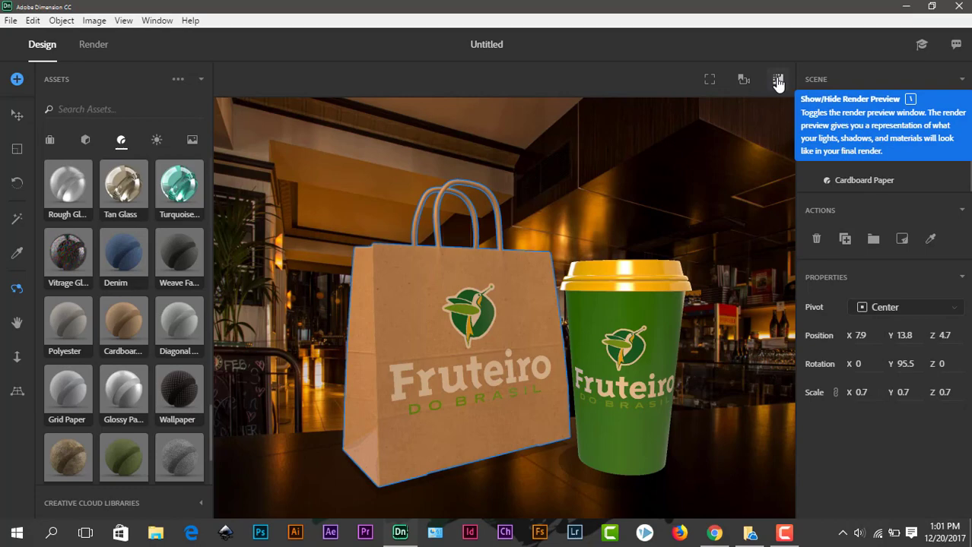
click(777, 81)
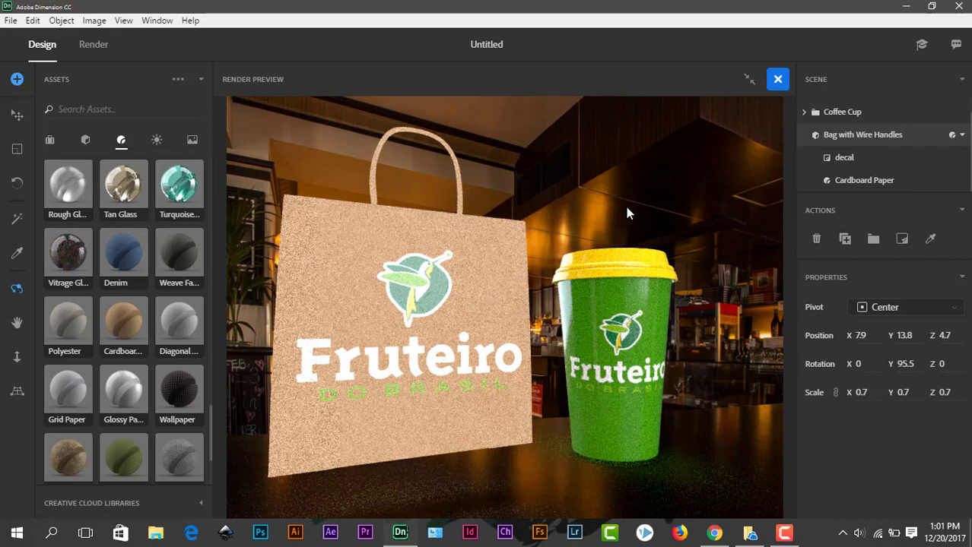
click(749, 80)
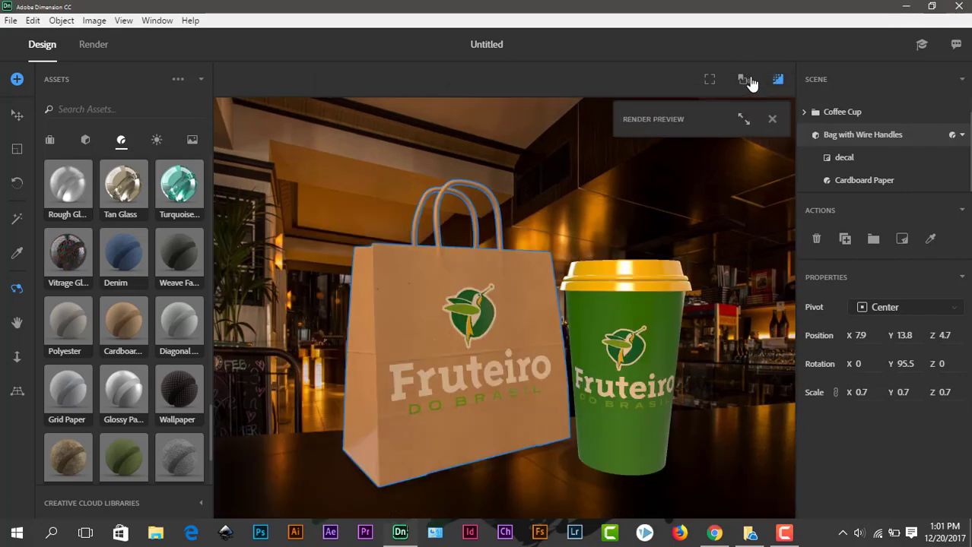
click(744, 123)
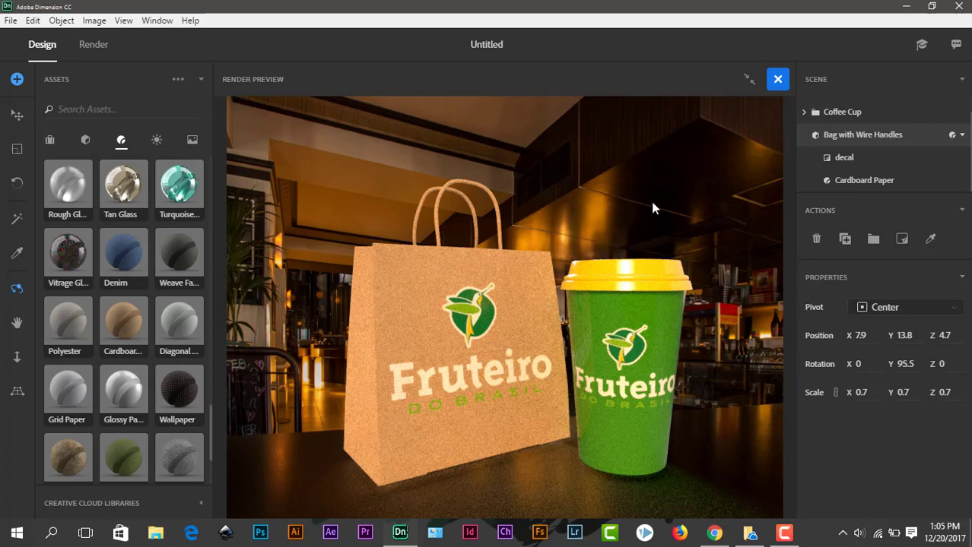
click(777, 80)
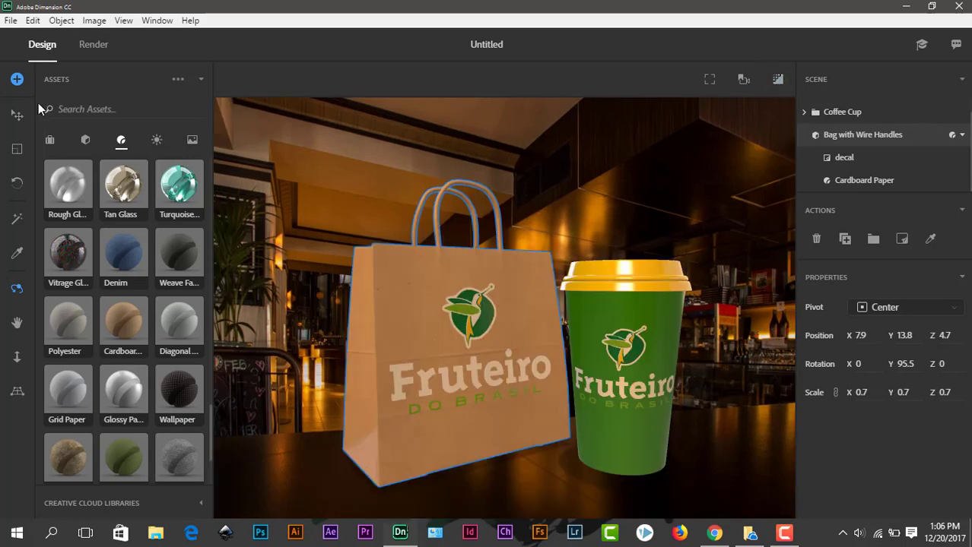
Step: Replace the image in the base color of the bag's Cardboard Paper material with a solid color
click(17, 116)
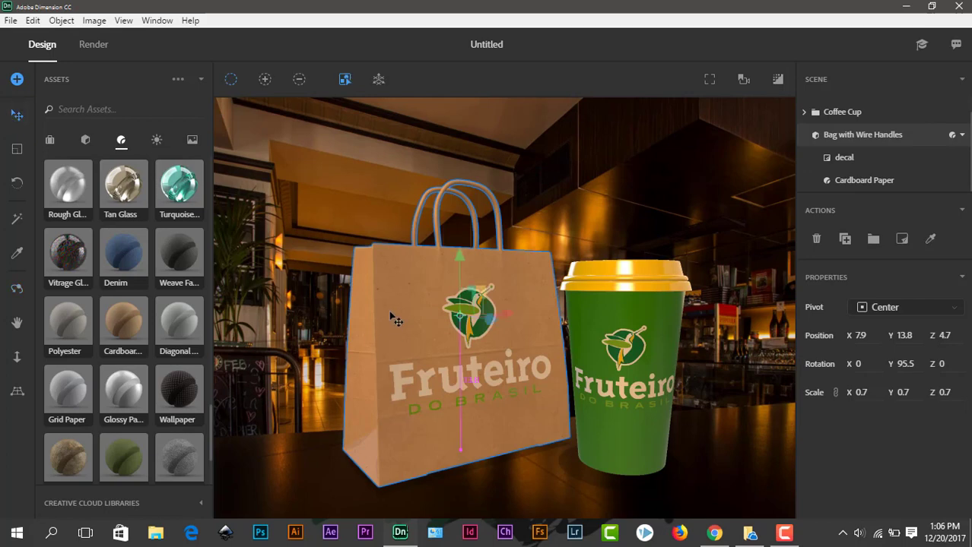
click(906, 181)
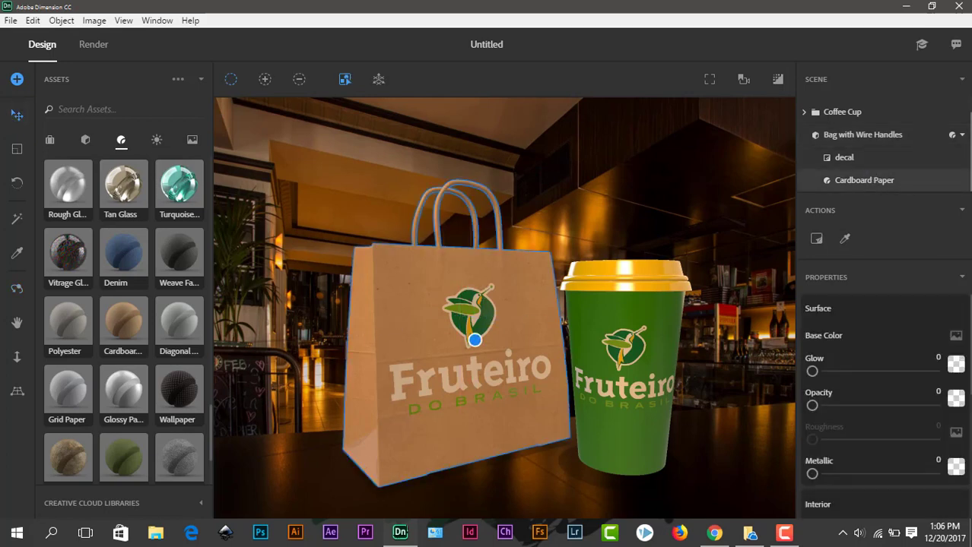
click(955, 335)
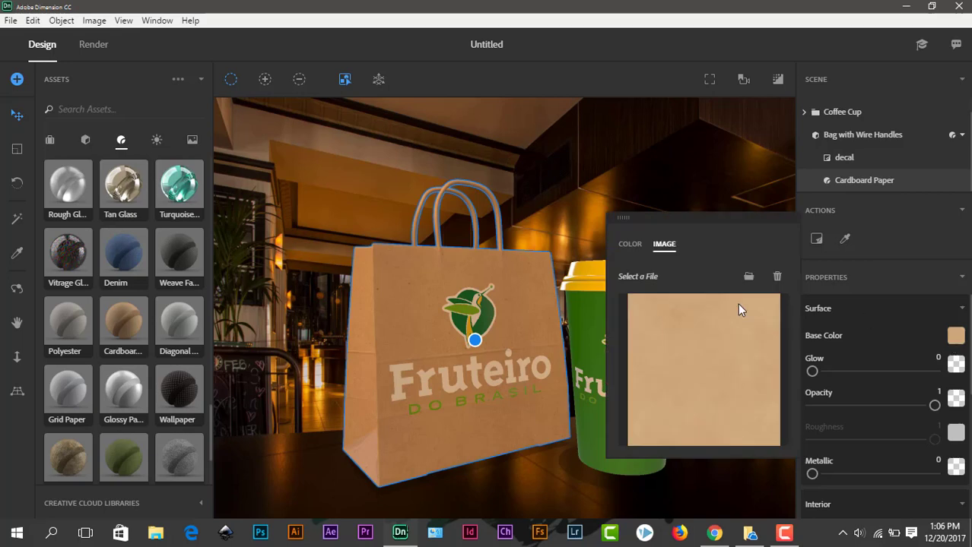
click(955, 336)
click(957, 339)
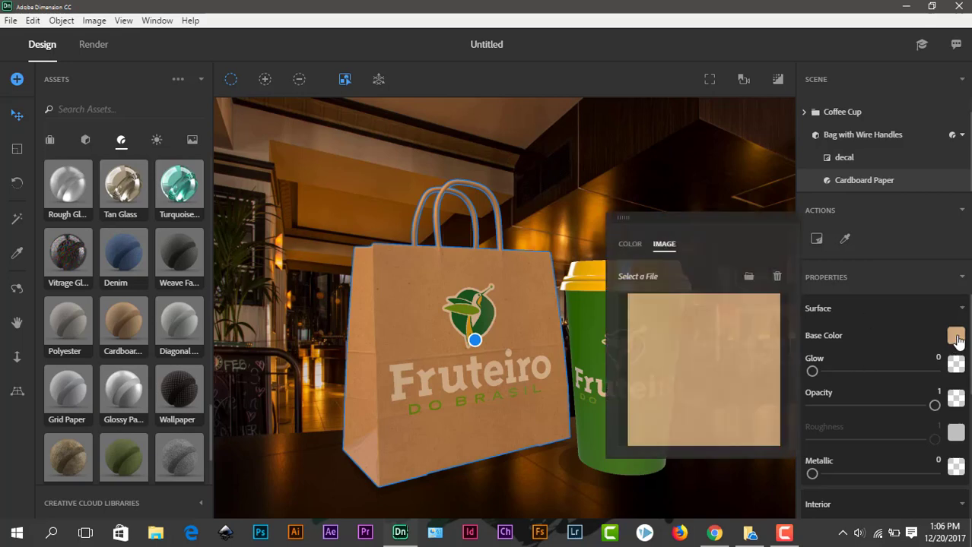
click(629, 245)
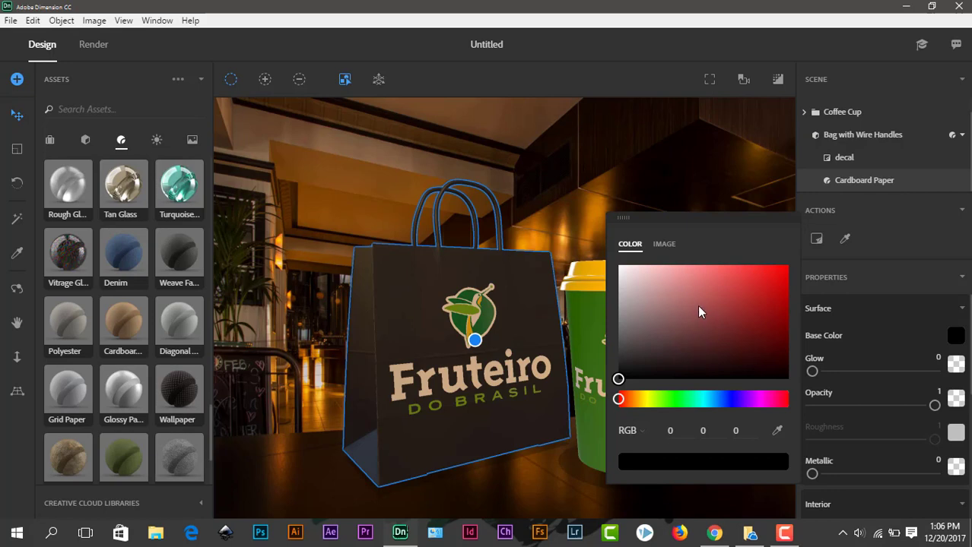
Step: Try pink and green base colors on the bag's material and settle on orange, RGB 242, 172, 65
click(686, 279)
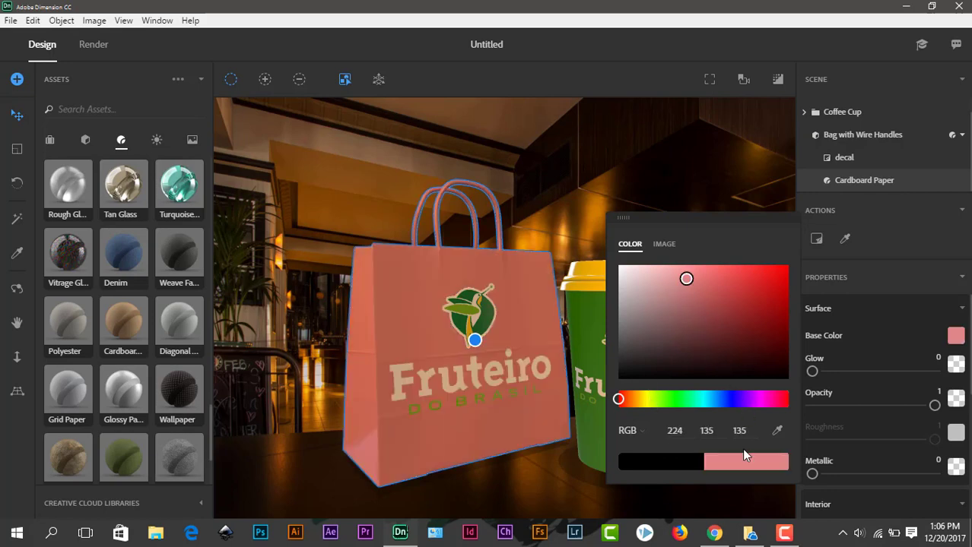
click(671, 401)
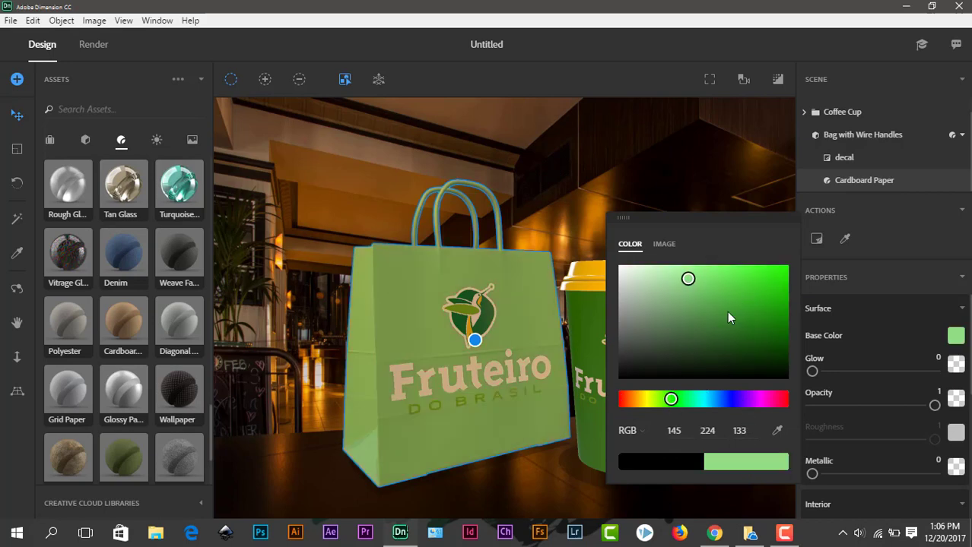
click(635, 401)
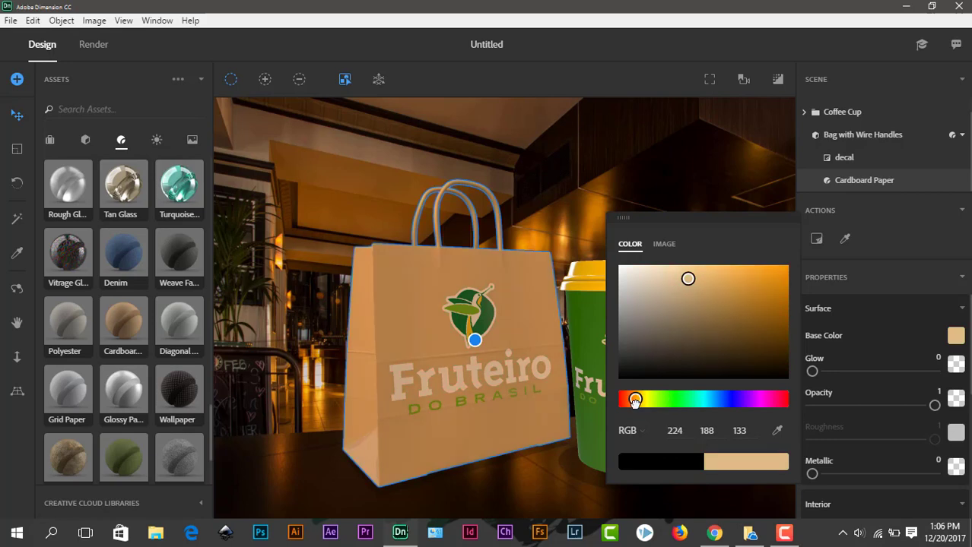
click(781, 271)
drag(780, 270, 743, 271)
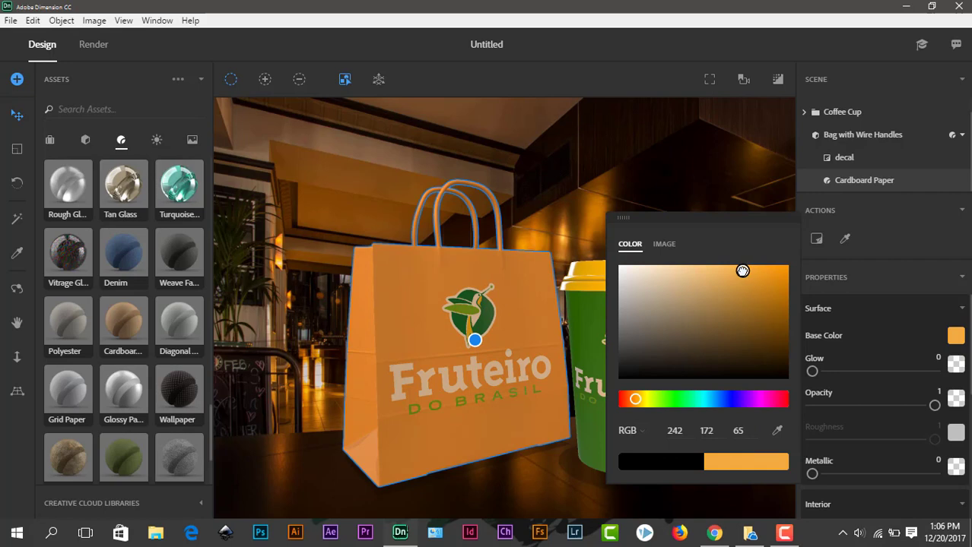
click(752, 201)
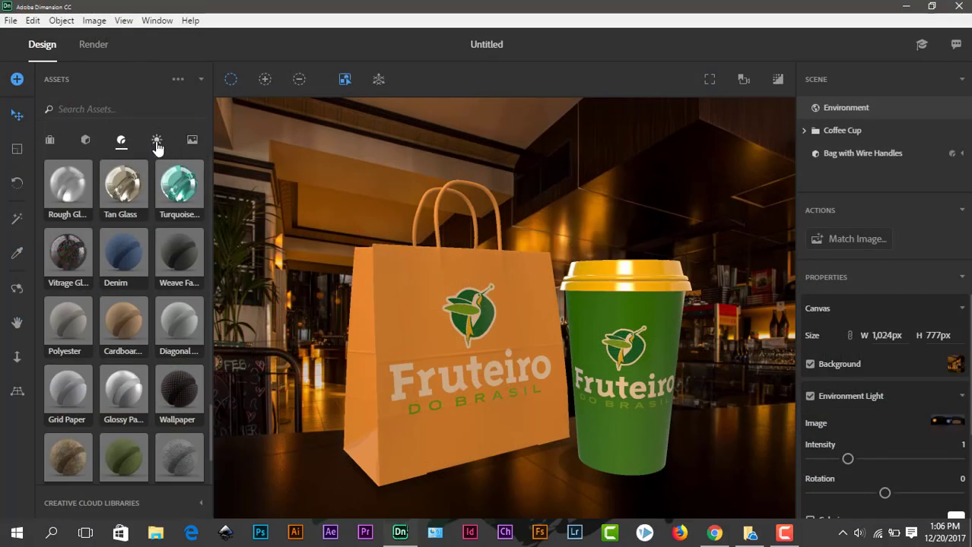
Step: Try the Warm Key Cool Fill and Wood Studio environment lights on the scene
click(156, 142)
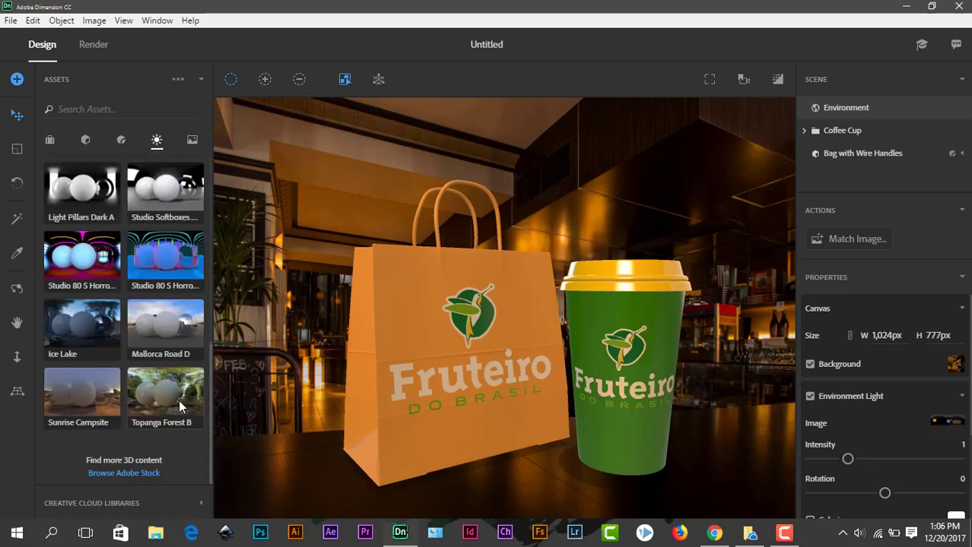
drag(211, 393, 208, 189)
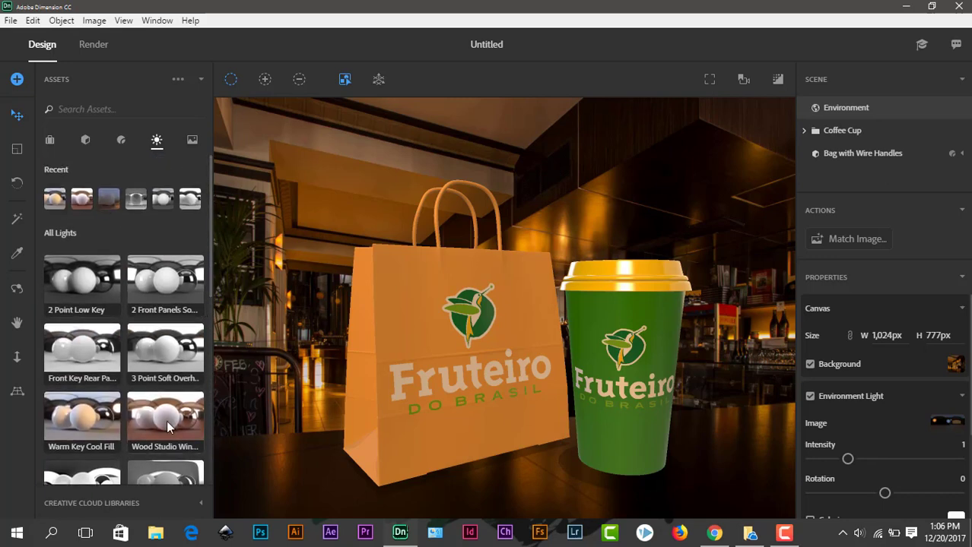
drag(85, 426, 493, 369)
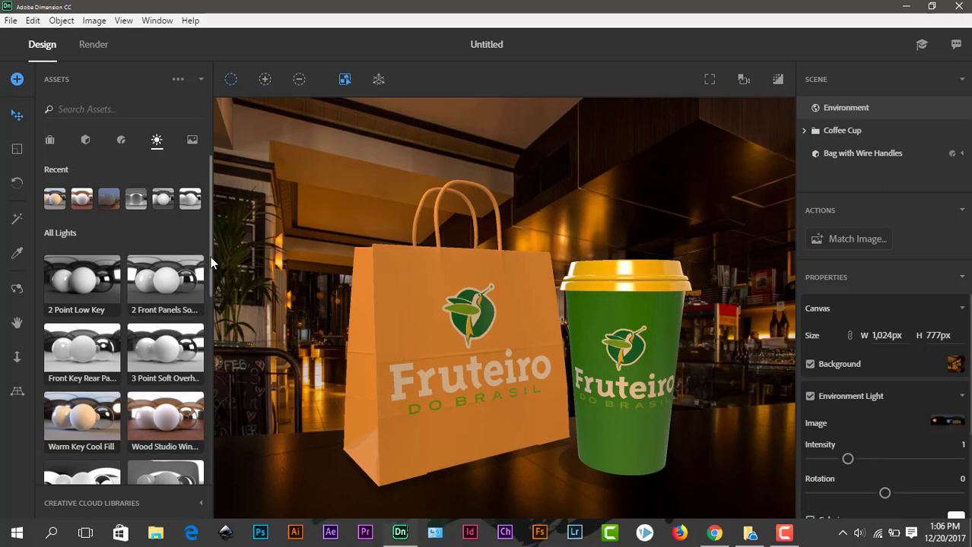
scroll(212, 262, down, 3)
drag(162, 300, 488, 292)
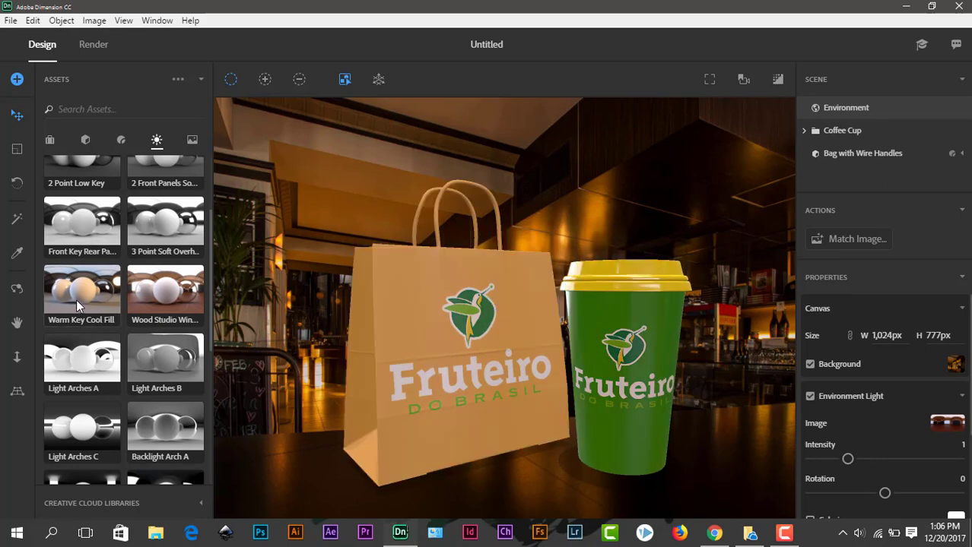
Step: Apply the Sunrise Campsite environment light to the scene
scroll(211, 327, down, 5)
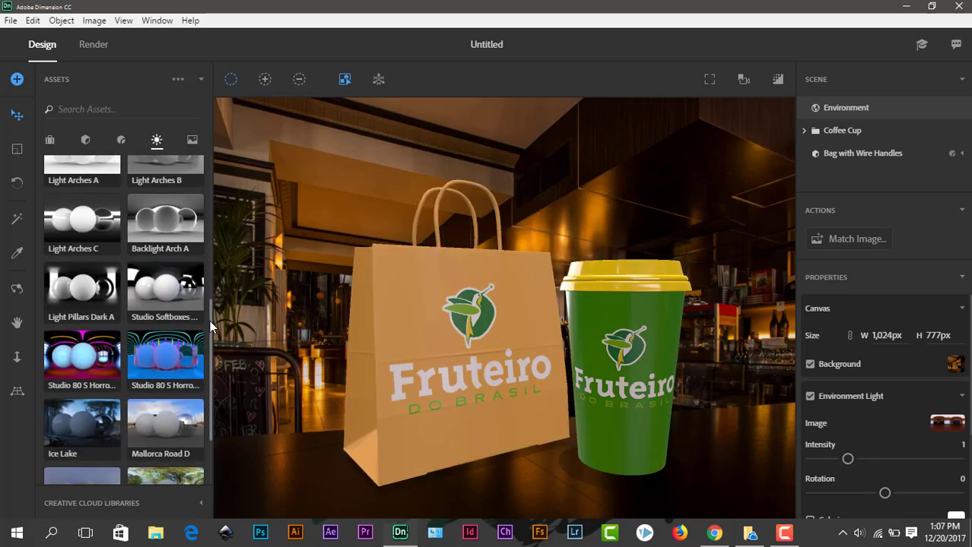
scroll(211, 327, down, 3)
drag(79, 396, 542, 315)
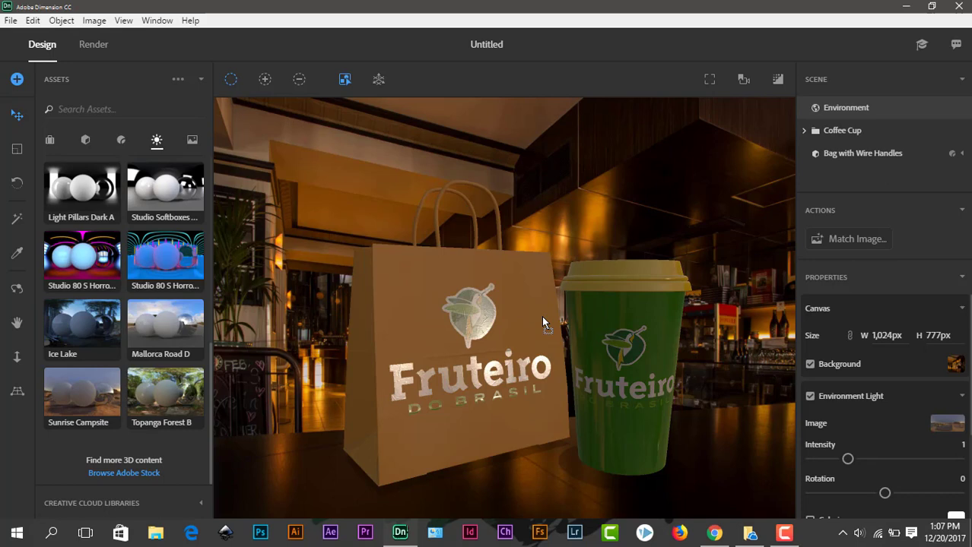
Step: Examine the orange bag and the cup under the Sunrise Campsite light in the enlarged render preview and close it
click(778, 80)
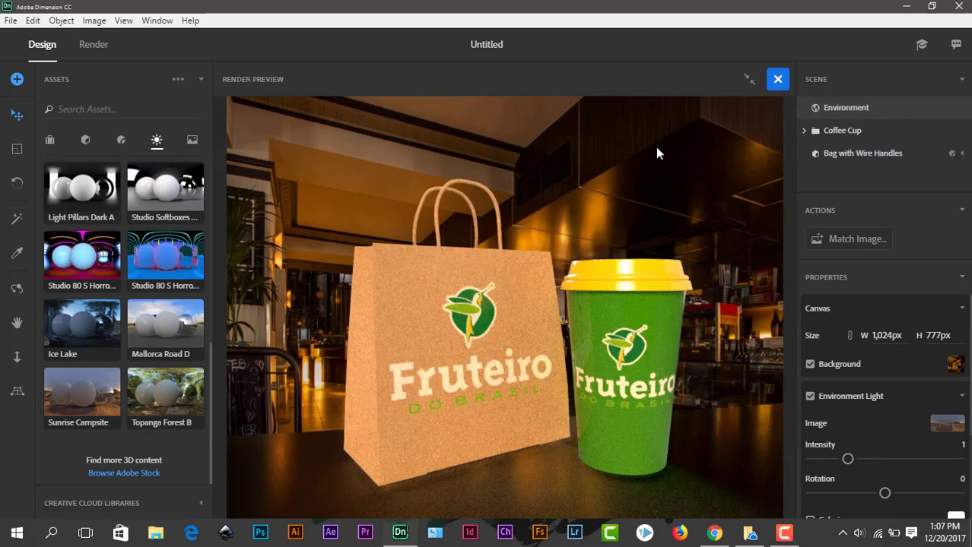
click(748, 80)
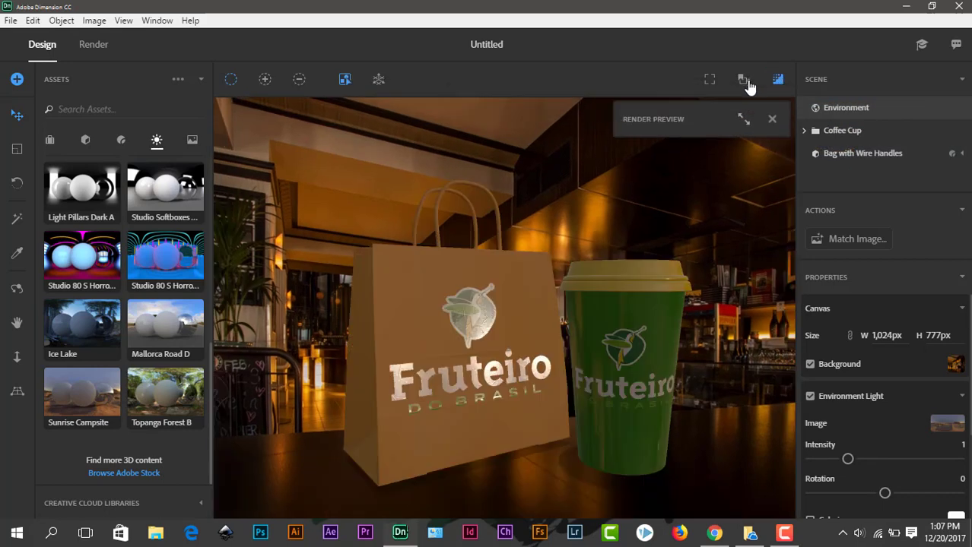
click(742, 121)
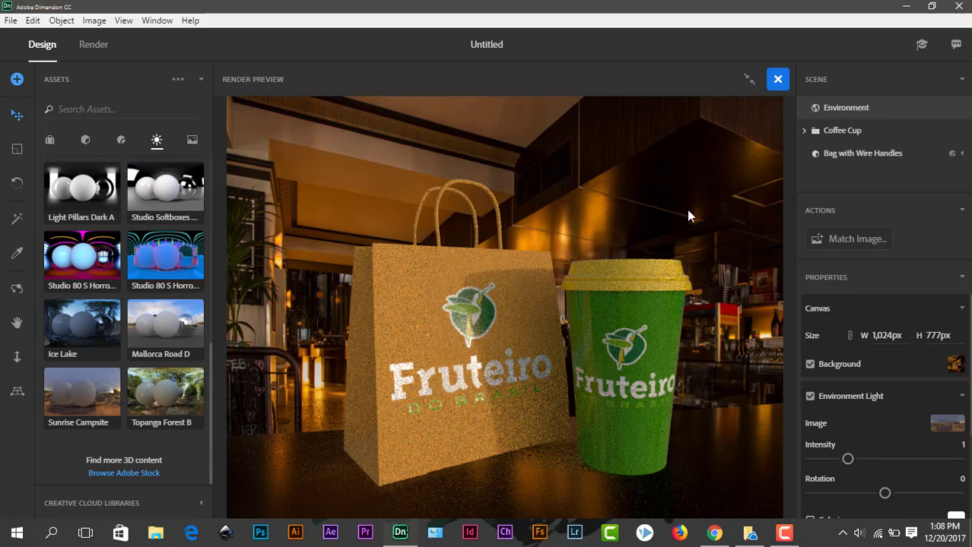
click(777, 79)
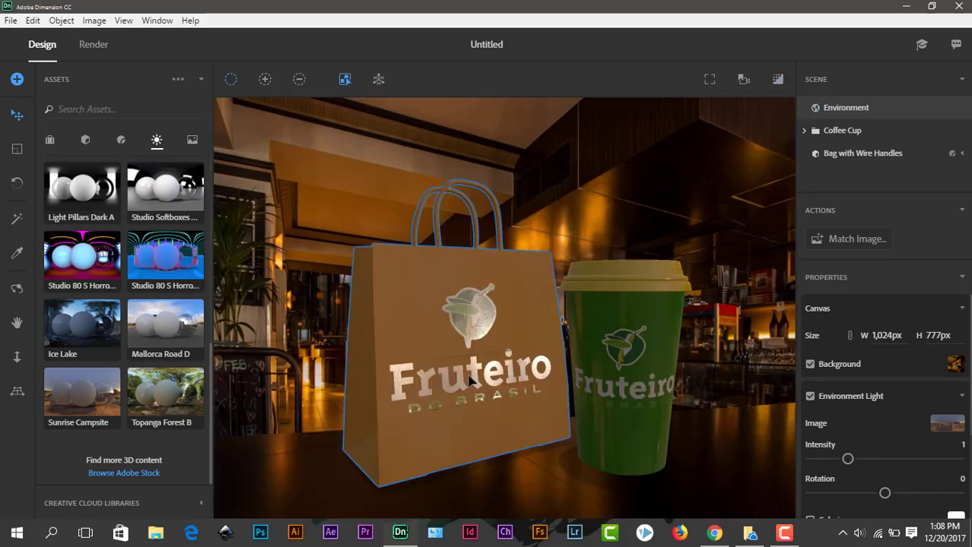
Step: Move the bag forward and slightly away from the cup, to about X 8.2, Y 13.8, Z 7.8
click(472, 379)
drag(509, 318, 495, 332)
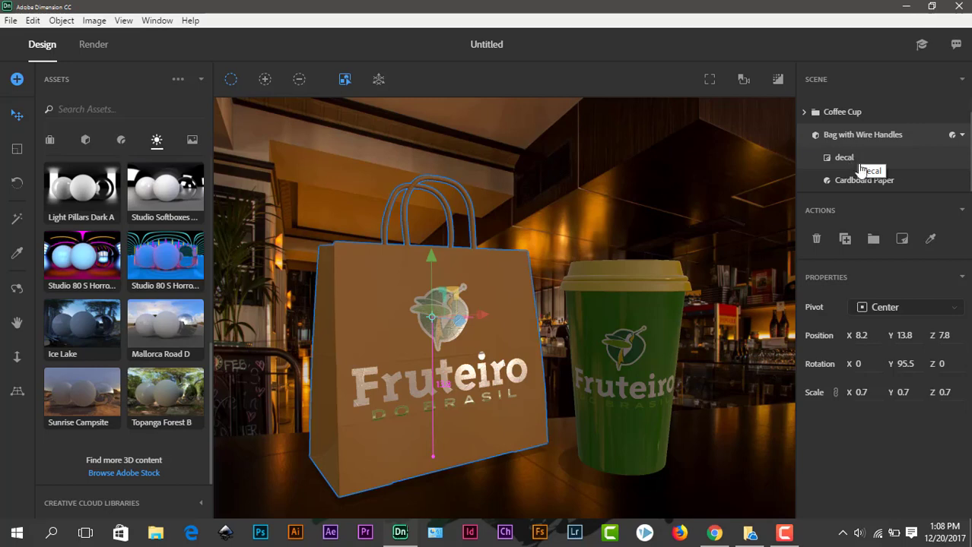
click(897, 181)
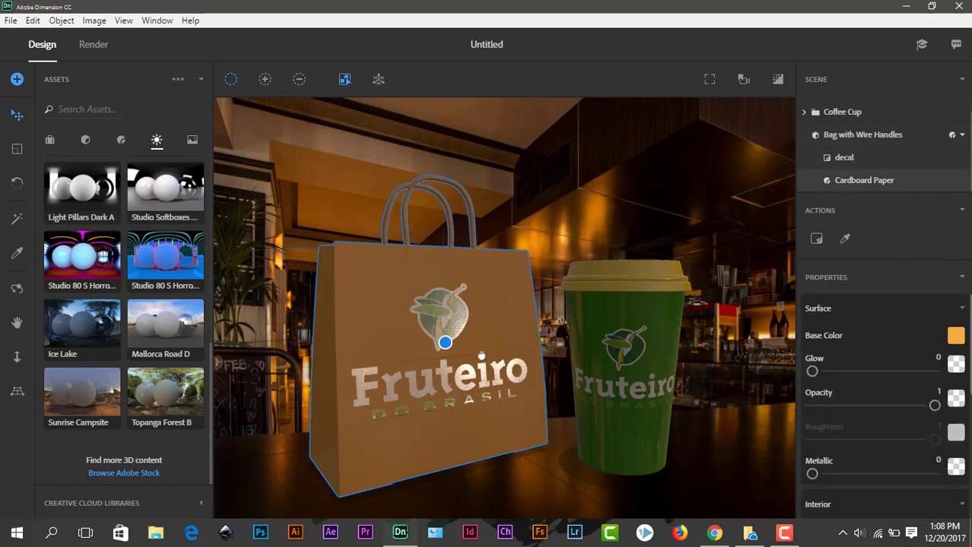
scroll(882, 395, down, 5)
drag(963, 508, 968, 216)
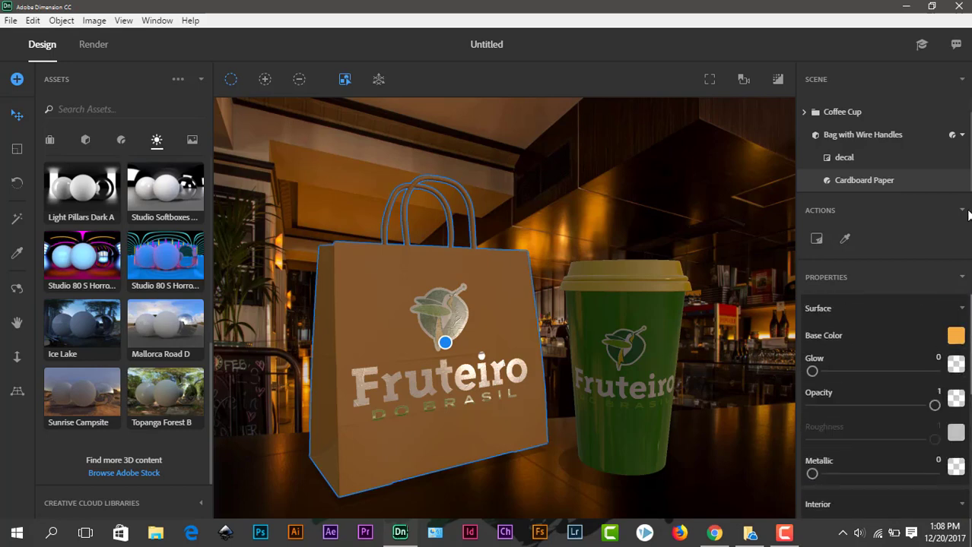
Step: Turn on Sunlight in the scene's environment settings
scroll(964, 101, up, 2)
click(857, 107)
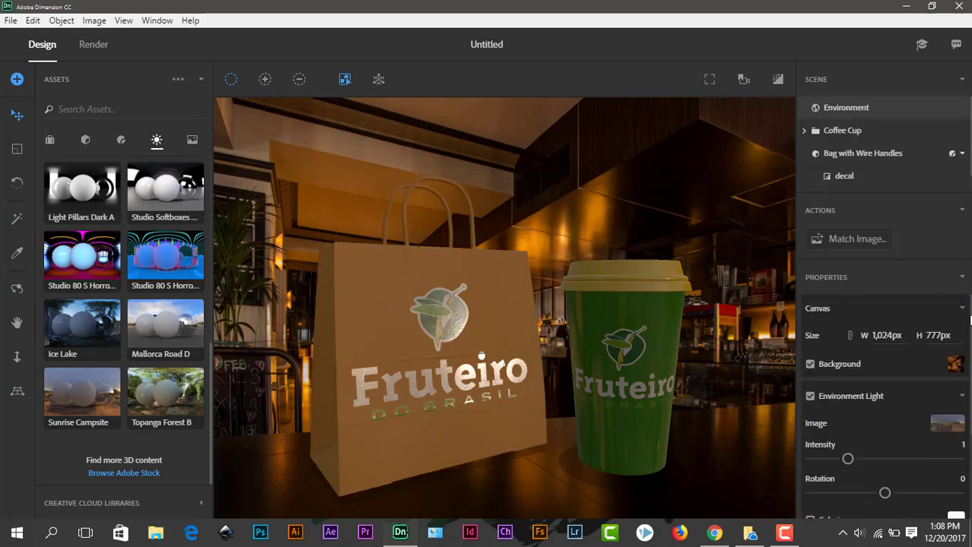
scroll(959, 330, down, 2)
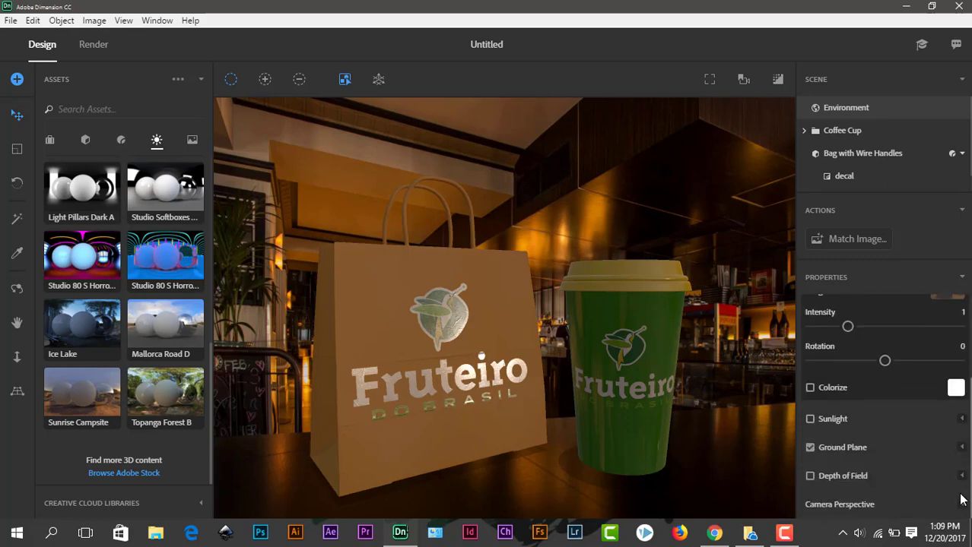
click(810, 420)
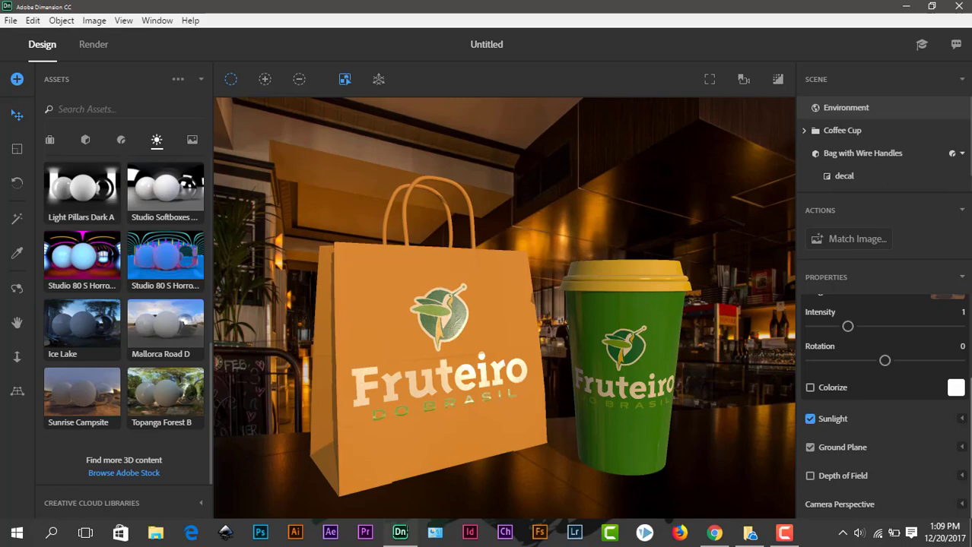
Step: Adjust the sunlight to cloudiness 0.33, height about 8.22 and rotation about 72.69
scroll(965, 377, up, 3)
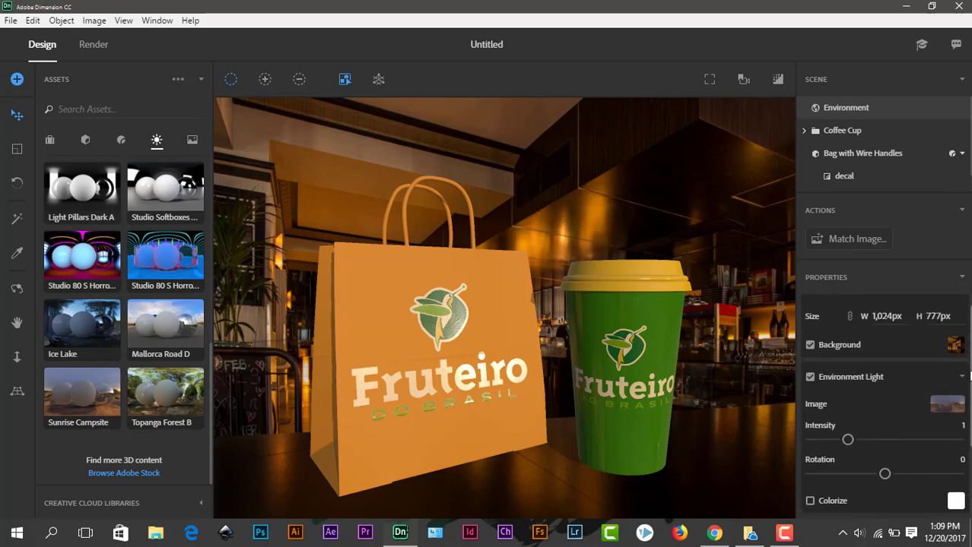
scroll(967, 384, down, 1)
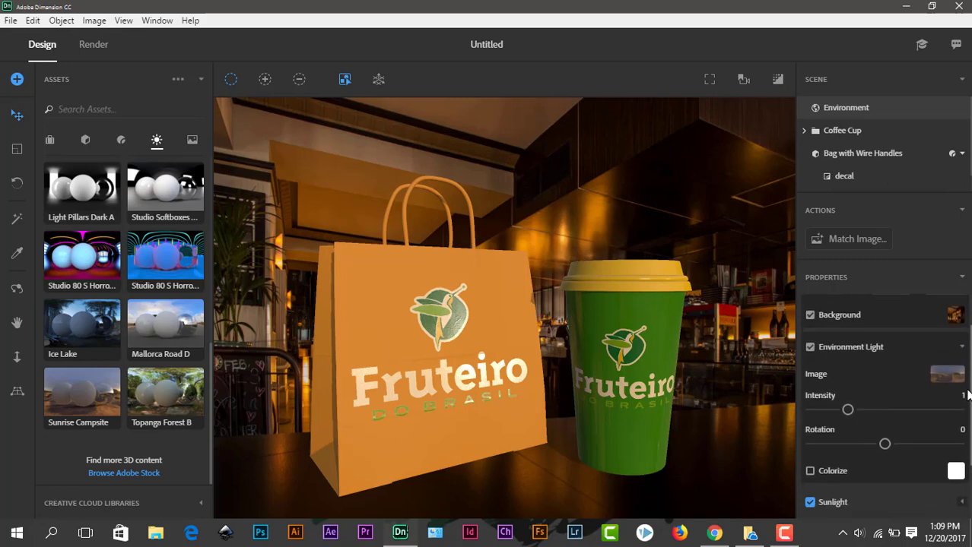
scroll(967, 394, down, 3)
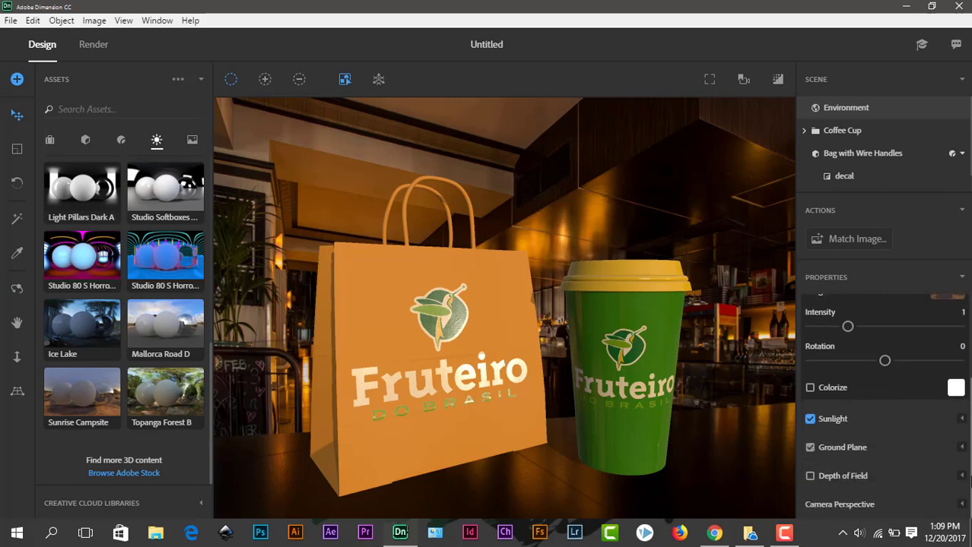
click(961, 419)
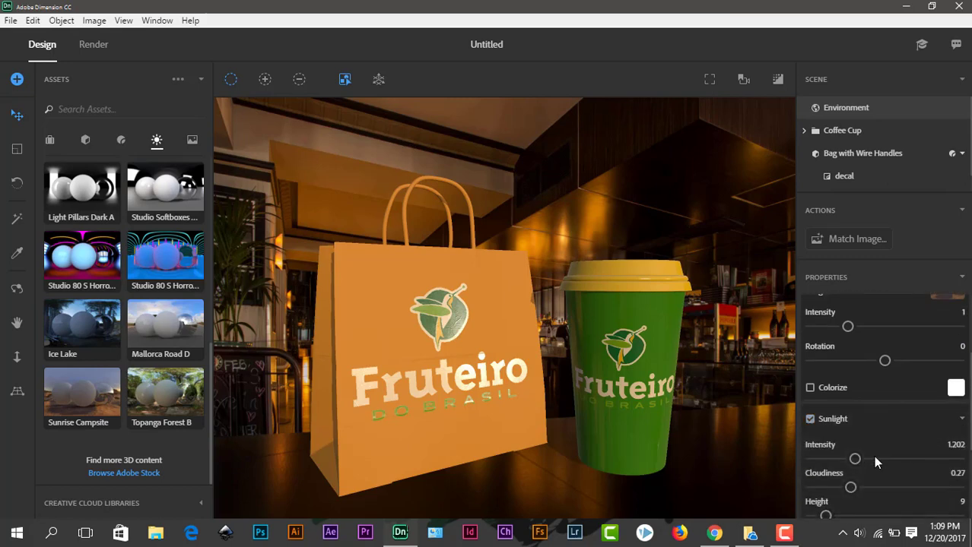
scroll(969, 414, down, 4)
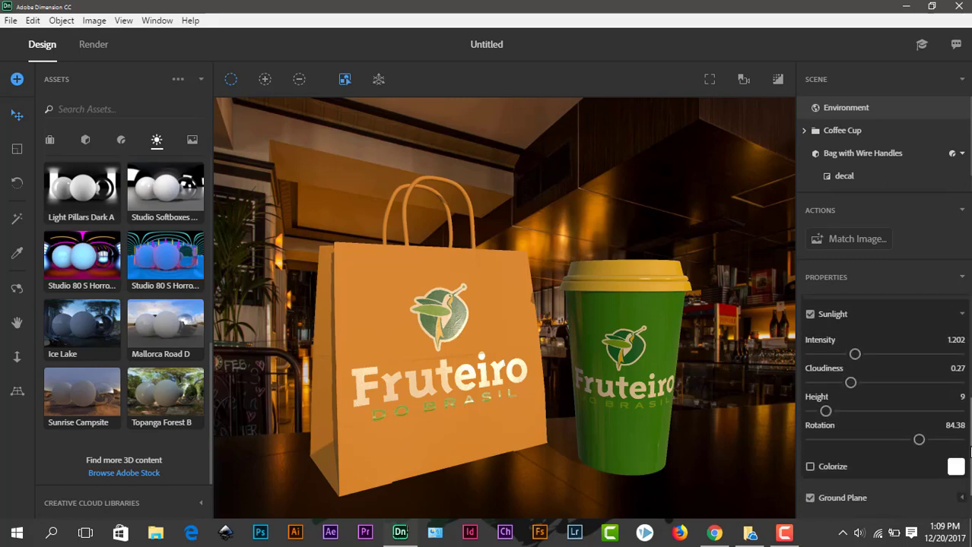
drag(850, 383, 825, 411)
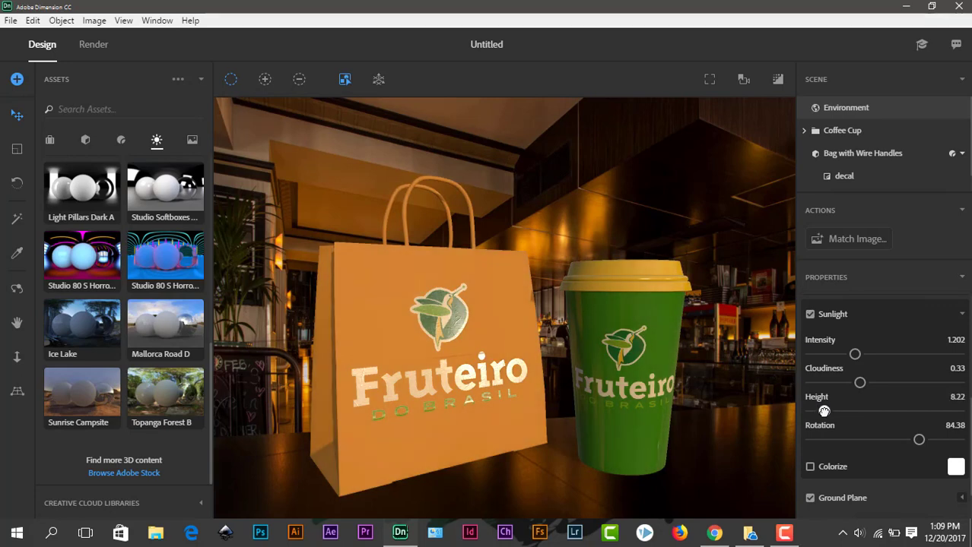
mouse_move(919, 443)
mouse_down()
mouse_move(895, 440)
mouse_move(935, 441)
mouse_move(920, 439)
mouse_up()
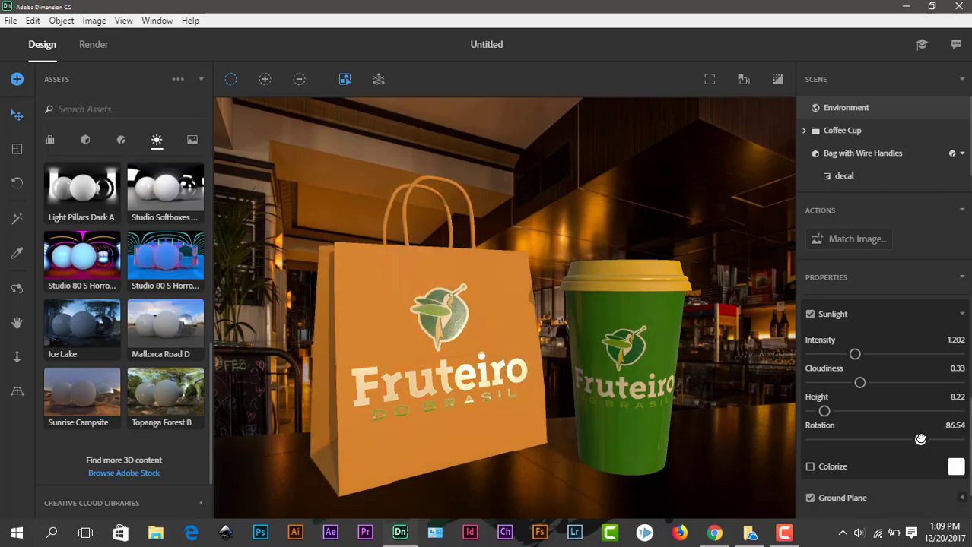
mouse_move(920, 439)
mouse_down()
mouse_move(901, 441)
mouse_move(914, 440)
mouse_up()
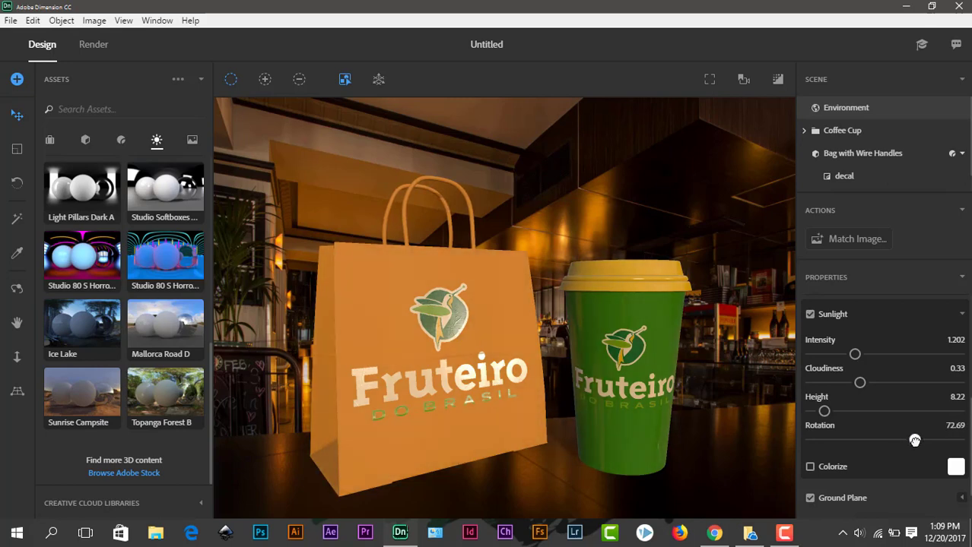
Step: Examine the sunlit bag and cup in the enlarged render preview and close it
click(776, 83)
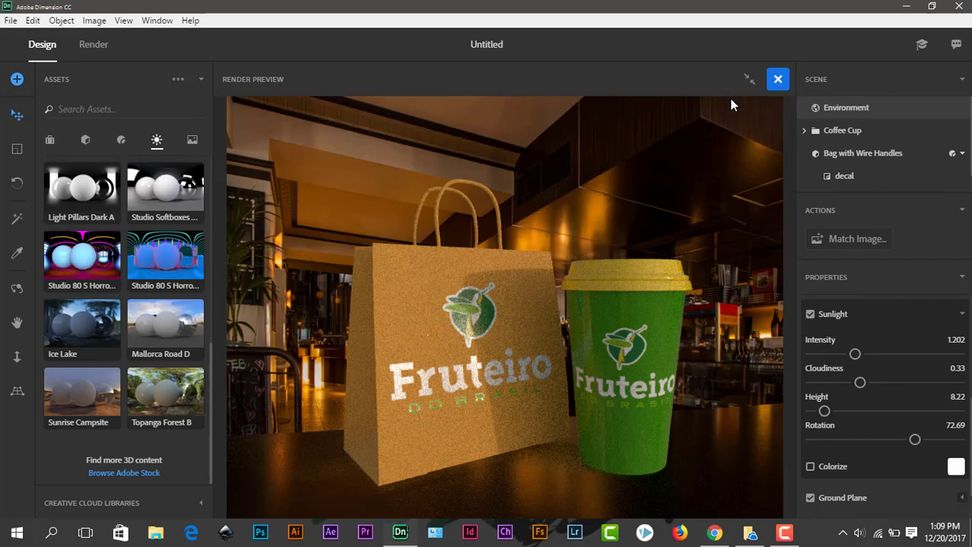
click(749, 79)
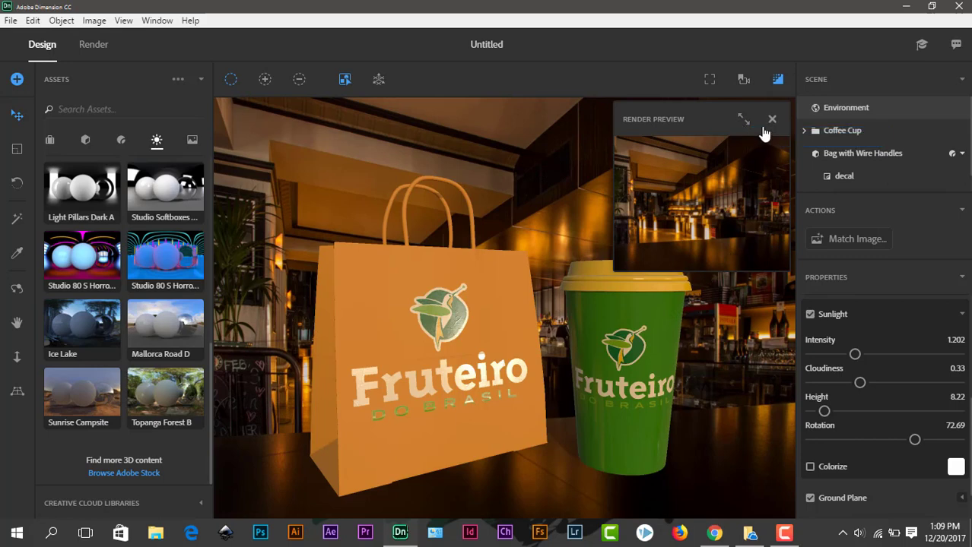
click(741, 121)
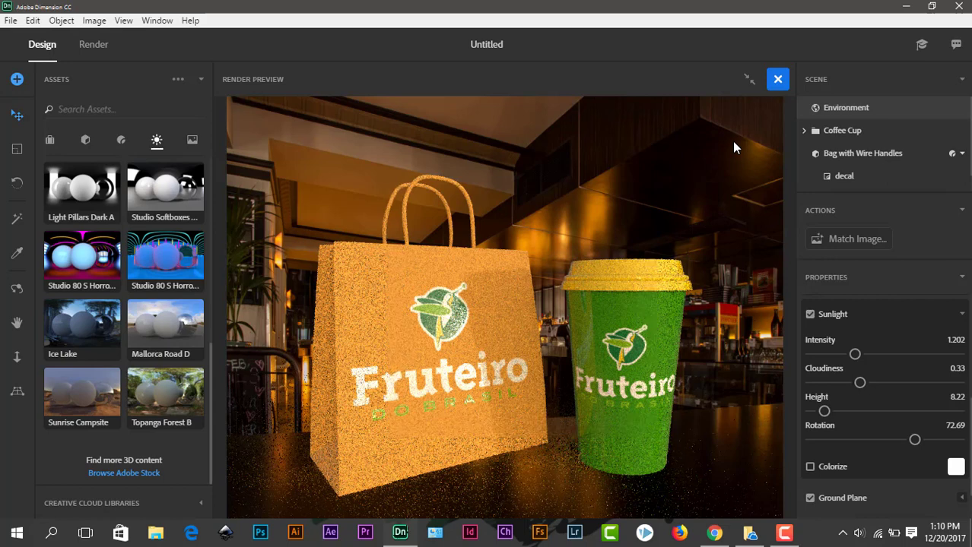
click(778, 80)
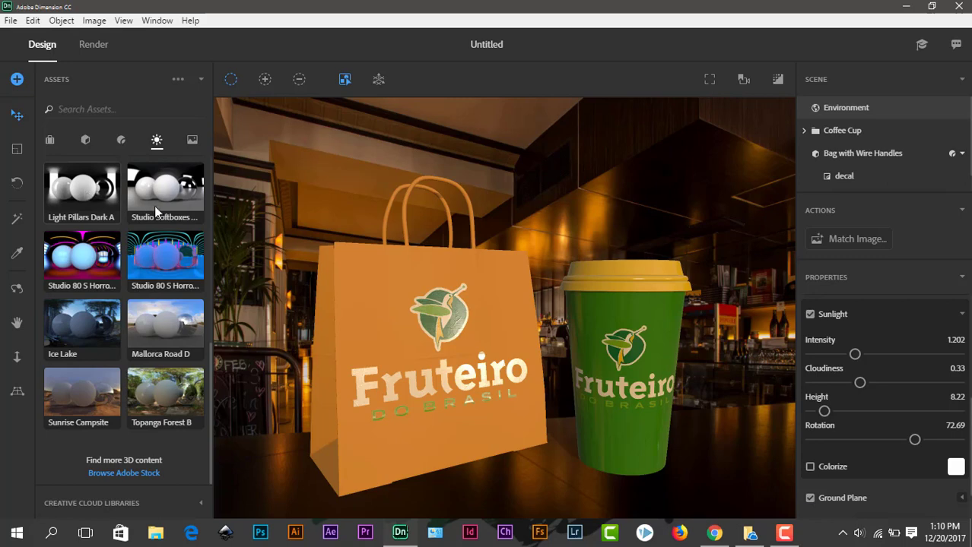
Step: Try the Topanga Forest B environment light on the scene
drag(212, 377, 223, 181)
click(670, 307)
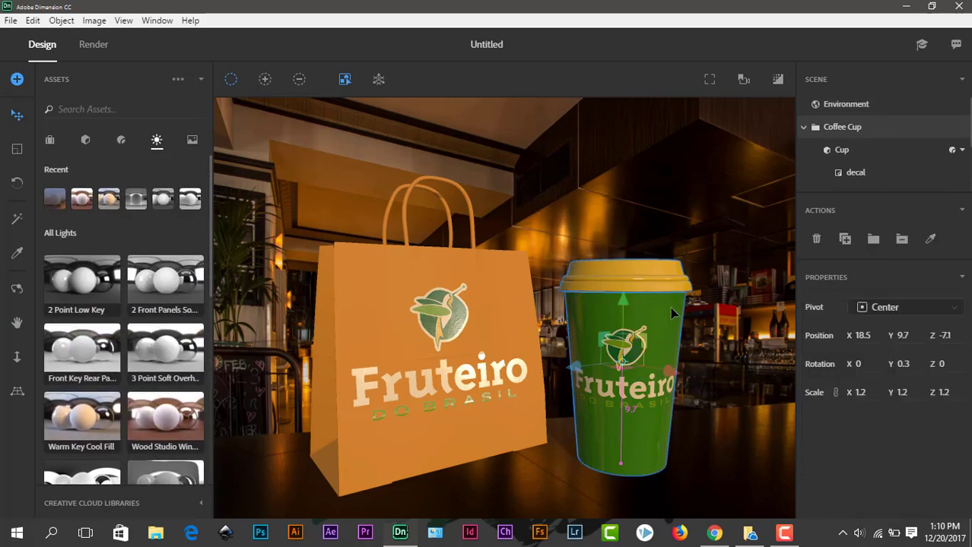
click(855, 172)
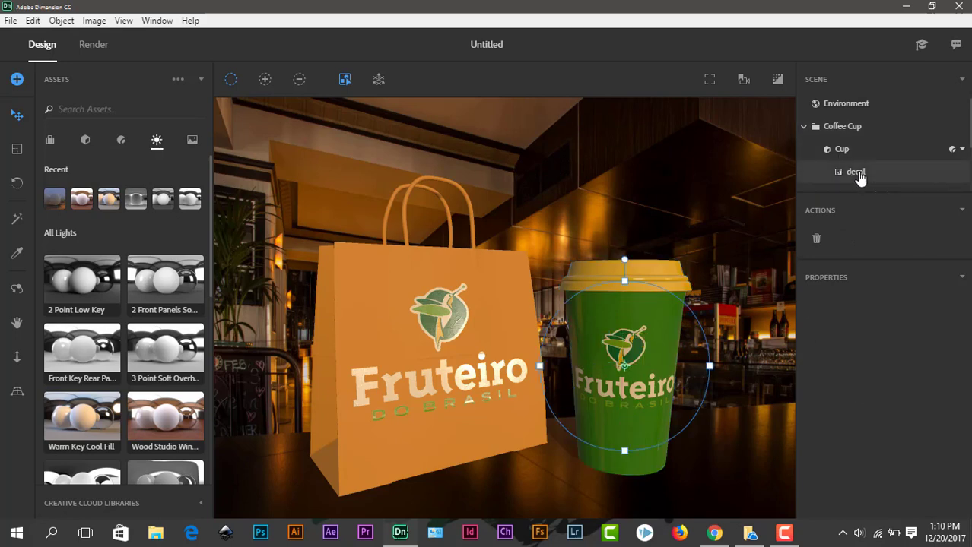
click(842, 151)
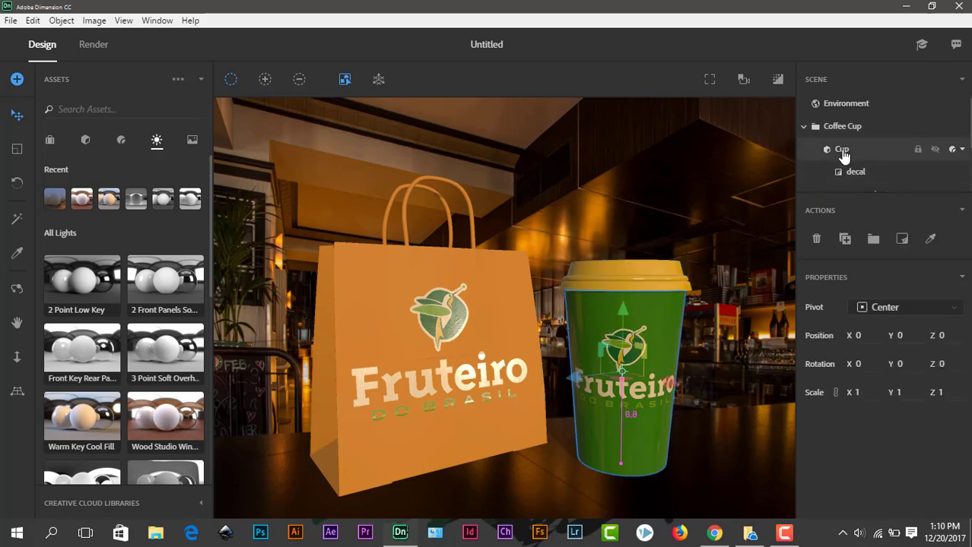
click(644, 270)
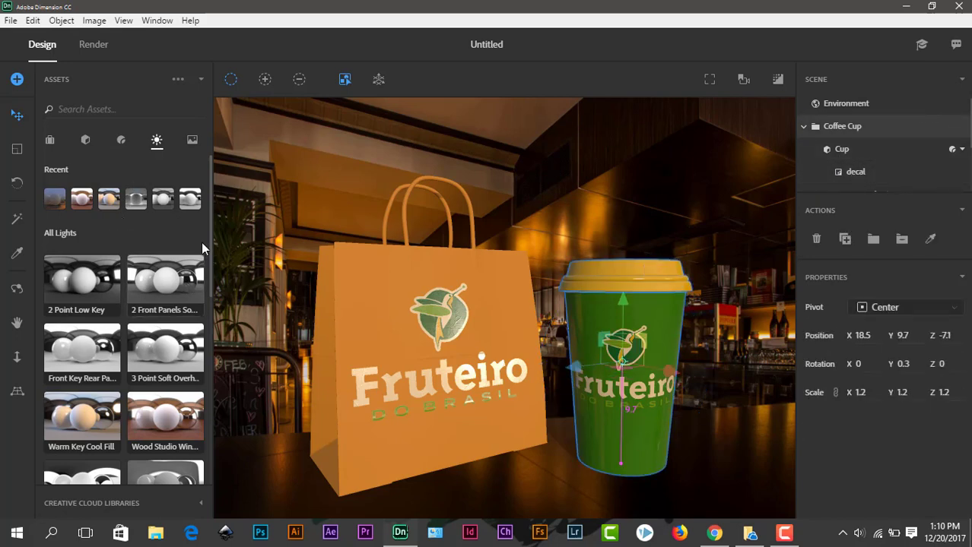
drag(209, 210, 553, 342)
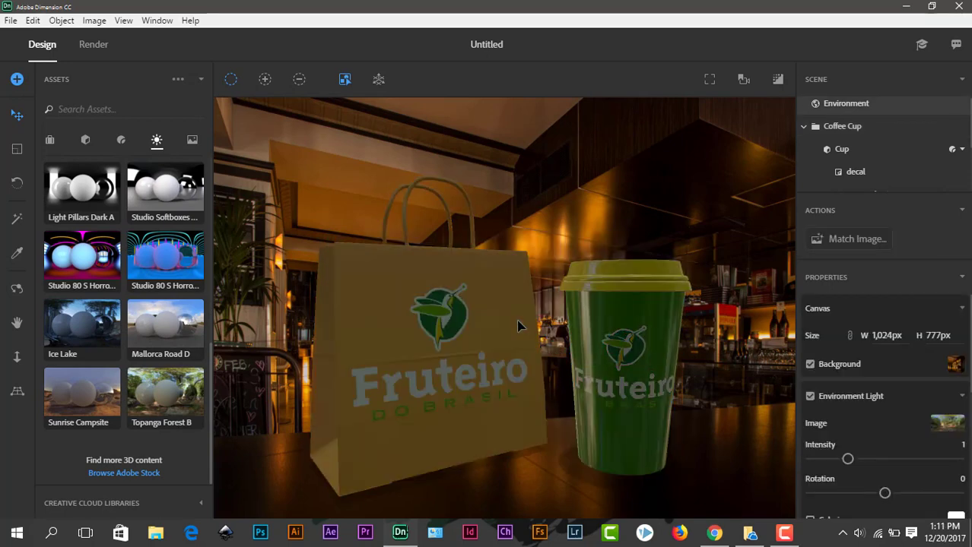
Step: Move the bag closer to the cup, to about X 10.6, Y 13.8, Z 7.5
click(416, 338)
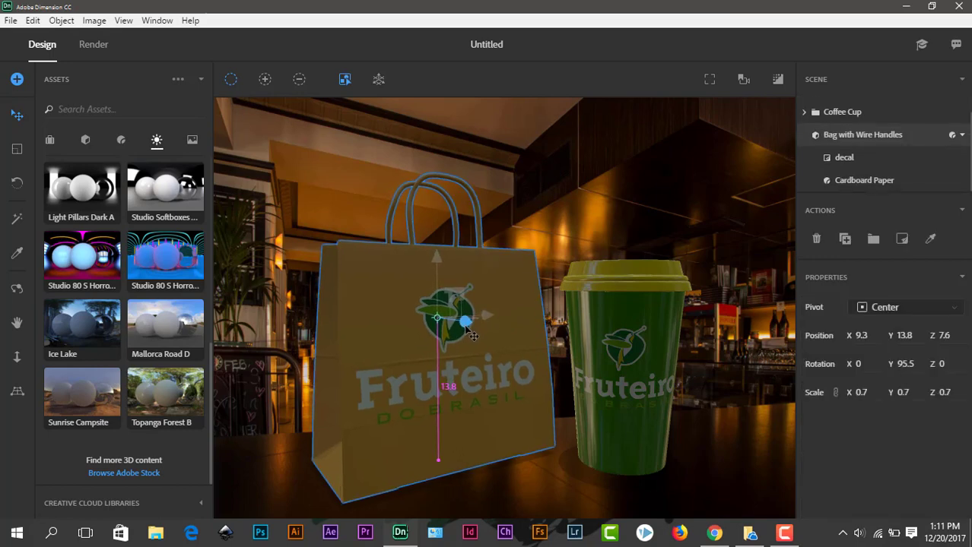
drag(472, 336, 479, 340)
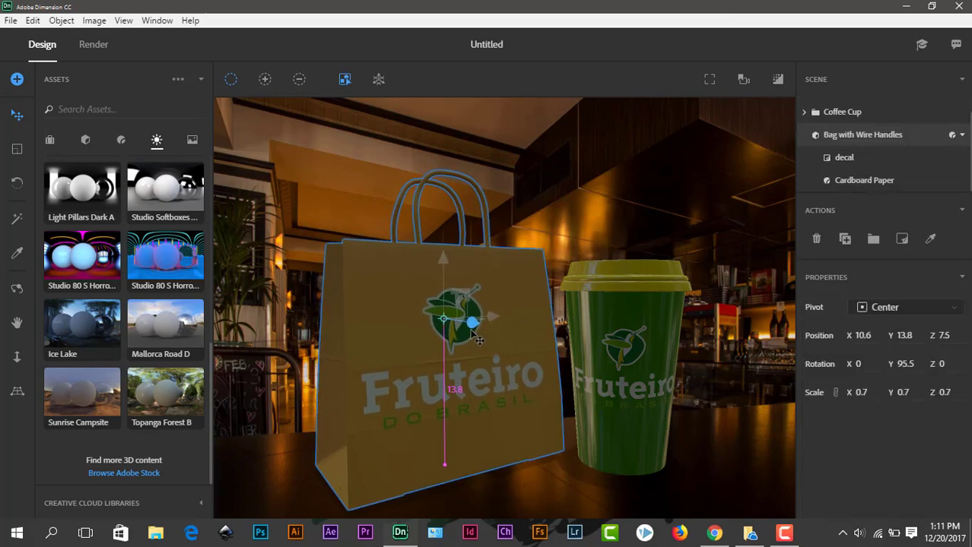
Step: Examine the repositioned bag under the Topanga Forest B light in the enlarged render preview and close it
click(778, 80)
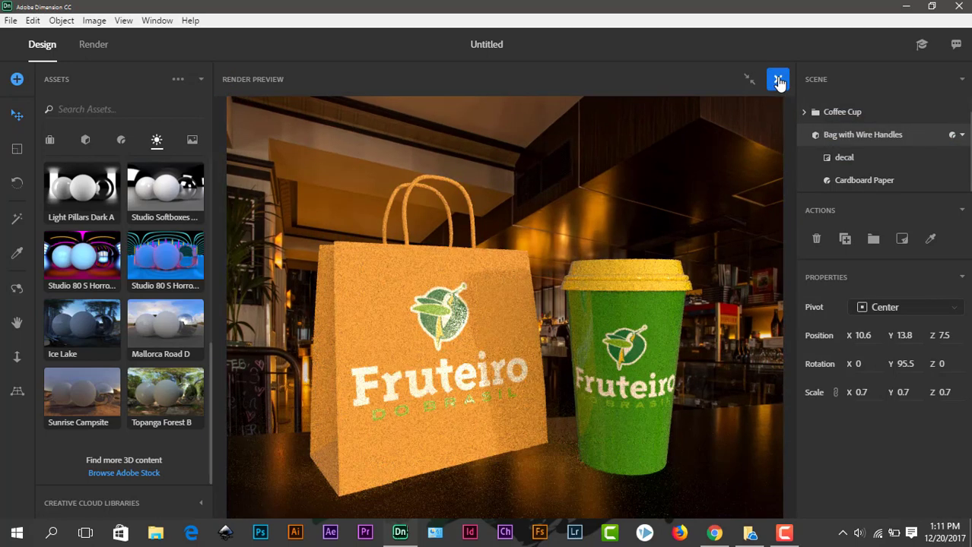
click(749, 80)
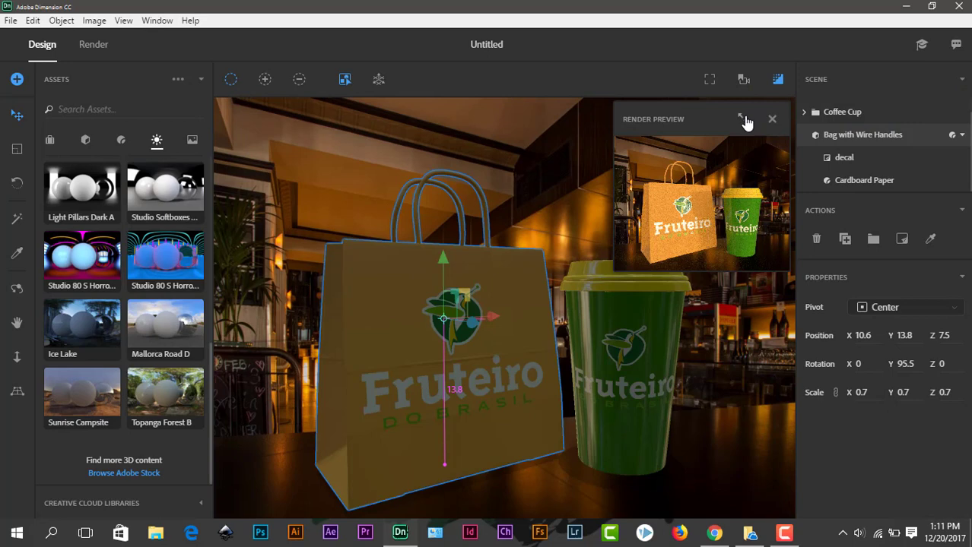
click(744, 121)
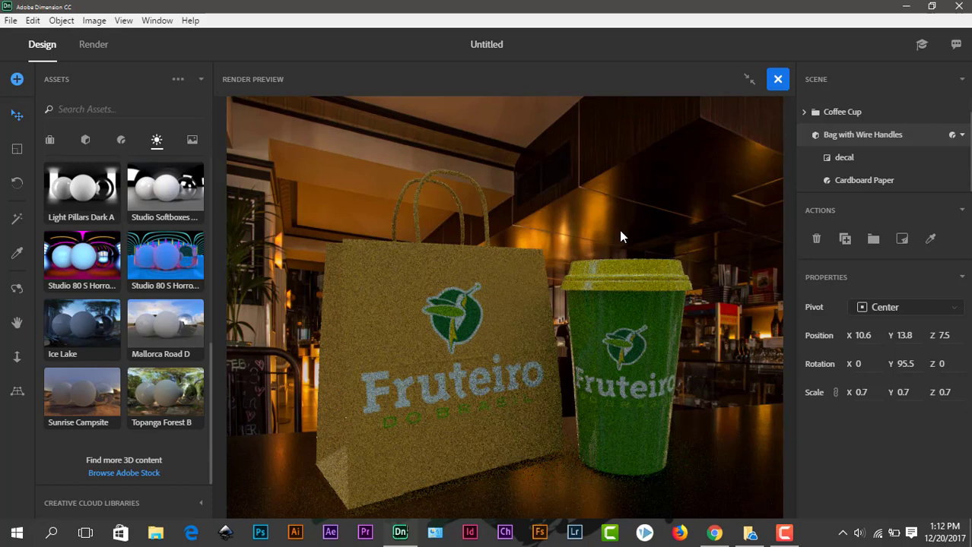
click(778, 80)
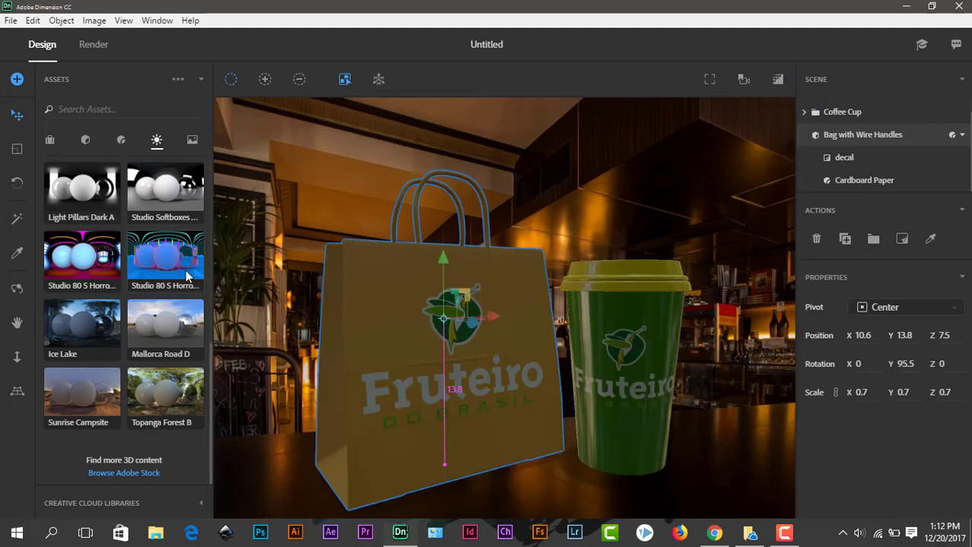
Step: Apply the Mallorca Road D environment light to the scene and check it in the render preview
scroll(210, 430, up, 1)
key(ctrl+shift+a)
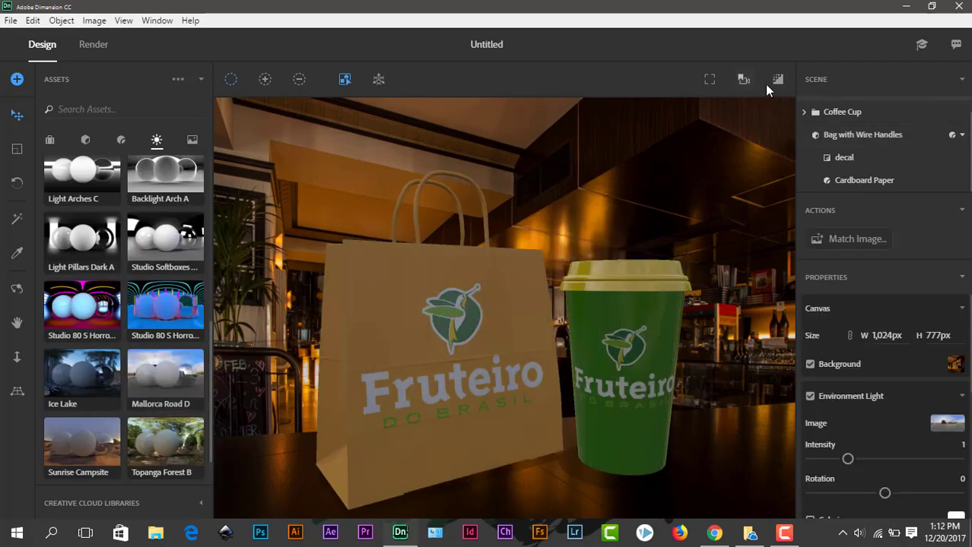
click(743, 79)
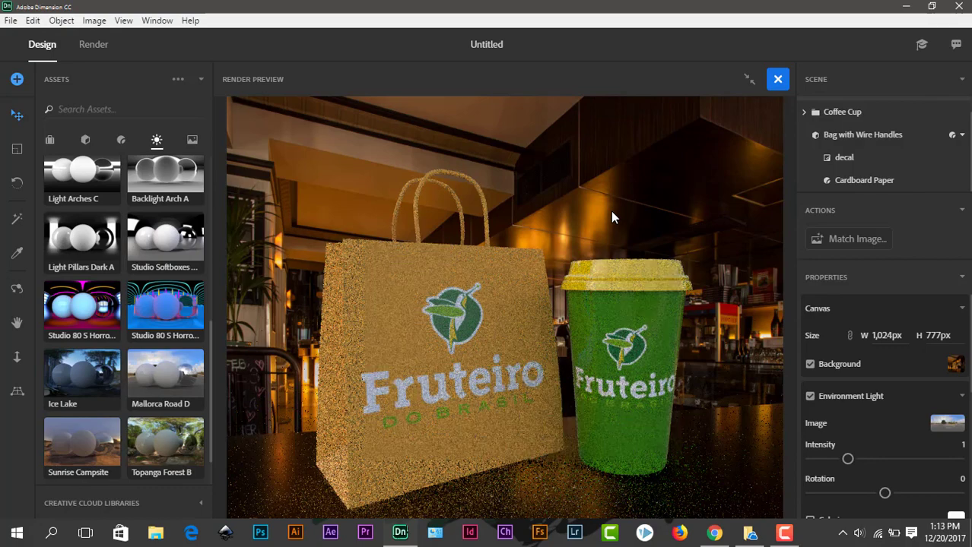
click(778, 79)
Step: Start the final render at Low (Fast) quality with PNG as the export format
click(94, 45)
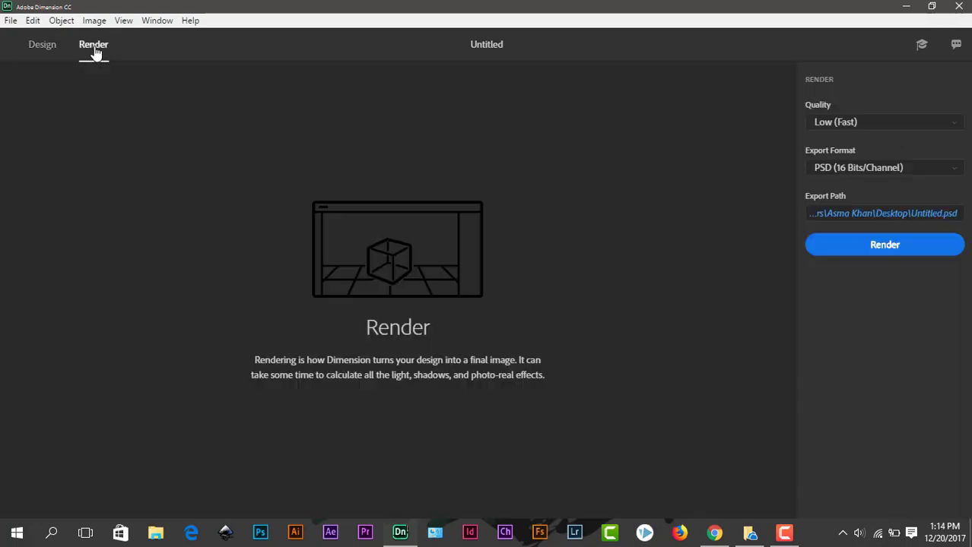
click(836, 121)
click(836, 189)
click(837, 168)
click(829, 187)
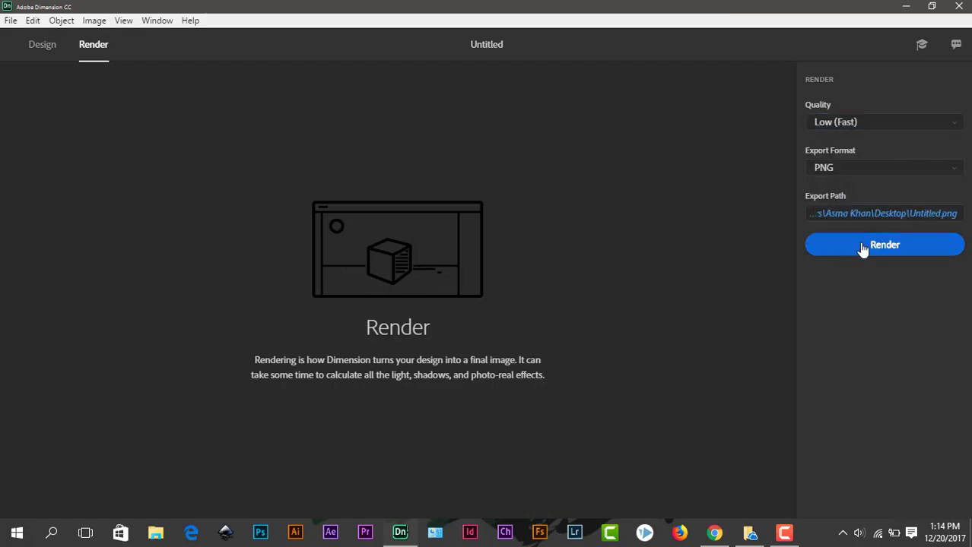
click(863, 245)
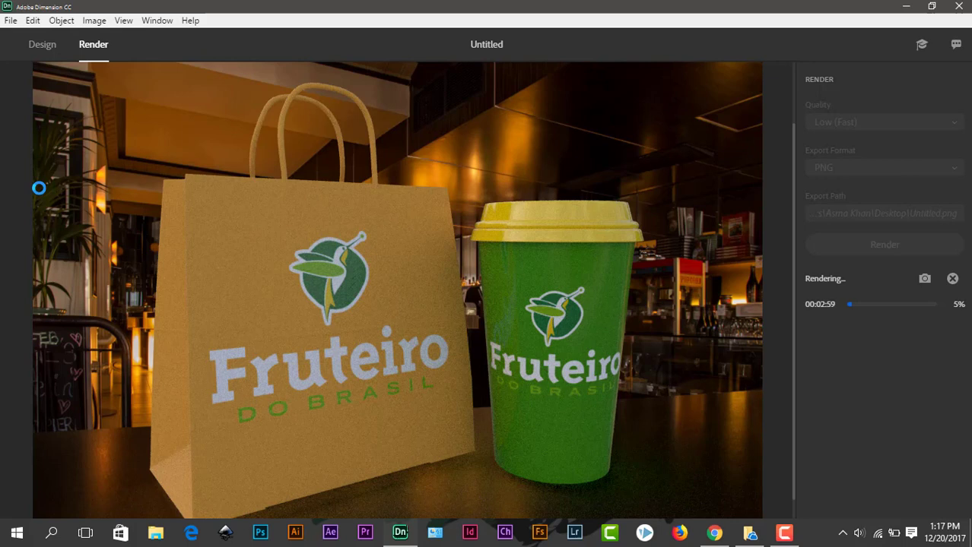
drag(792, 130, 798, 325)
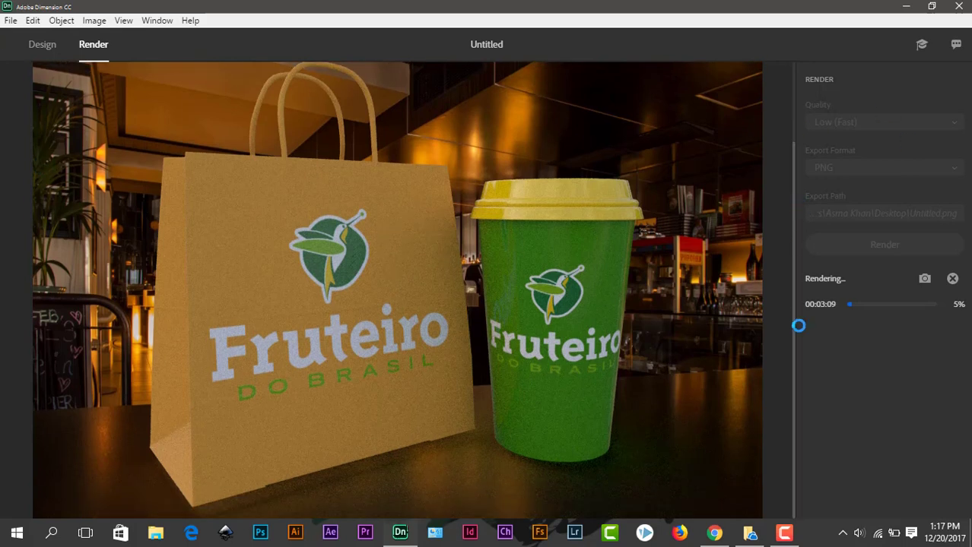